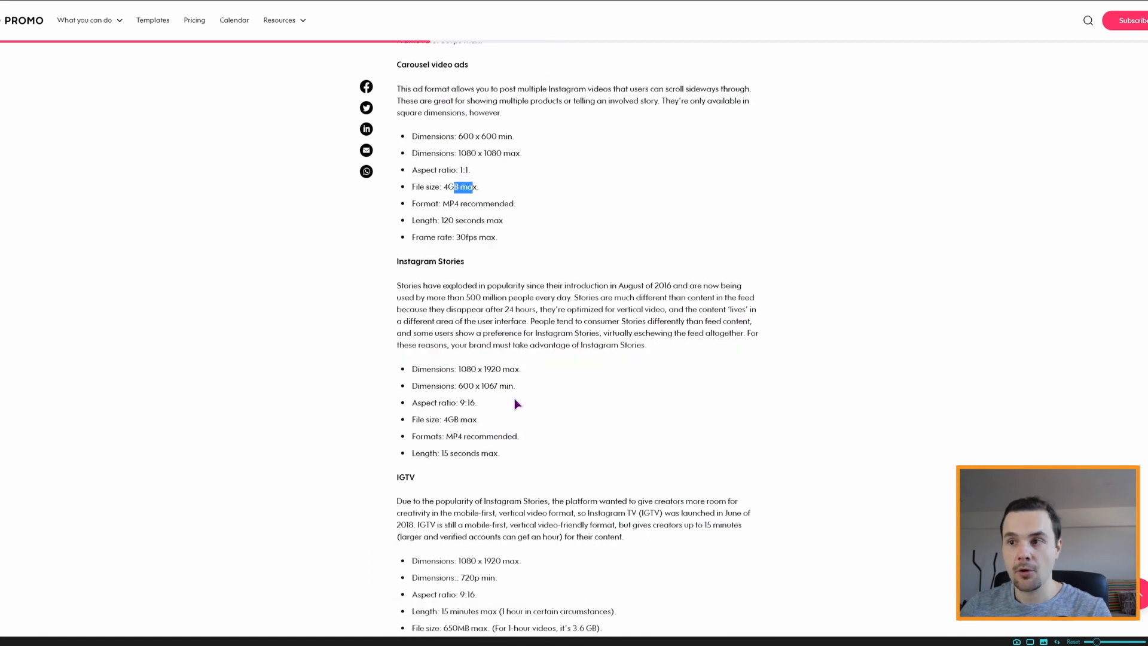
Examine the Instagram Stories video specifications on the page, highlighting the maximum dimensions and the maximum length
left_click_drag(457, 369, 522, 370)
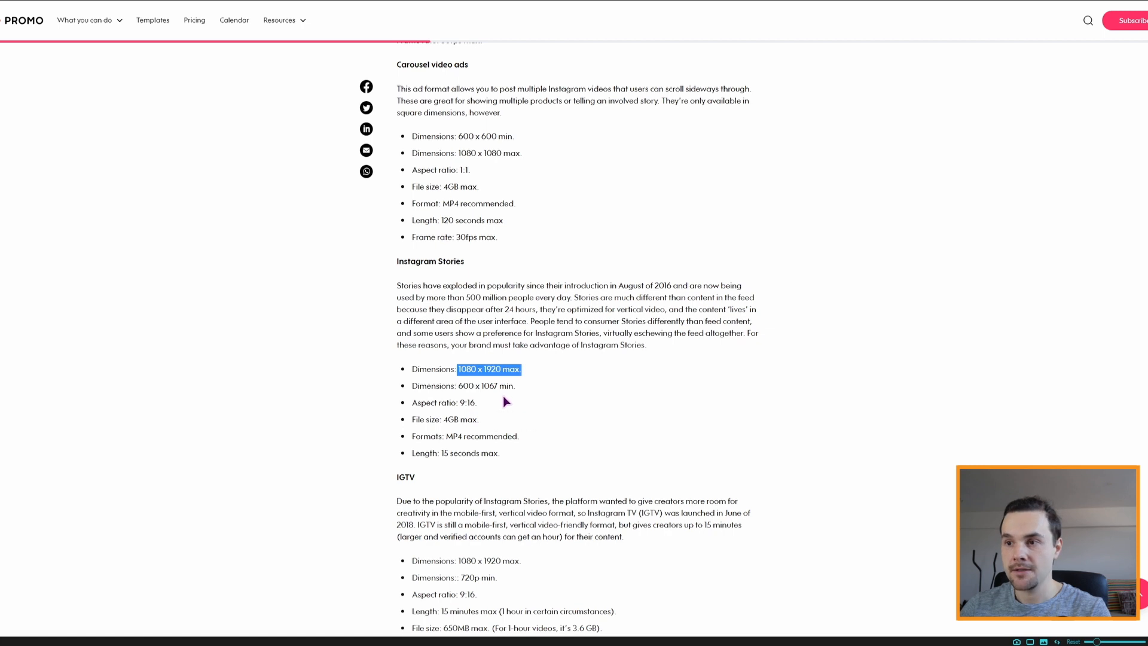
scroll(504, 410, "down", 1)
left_click_drag(444, 404, 493, 415)
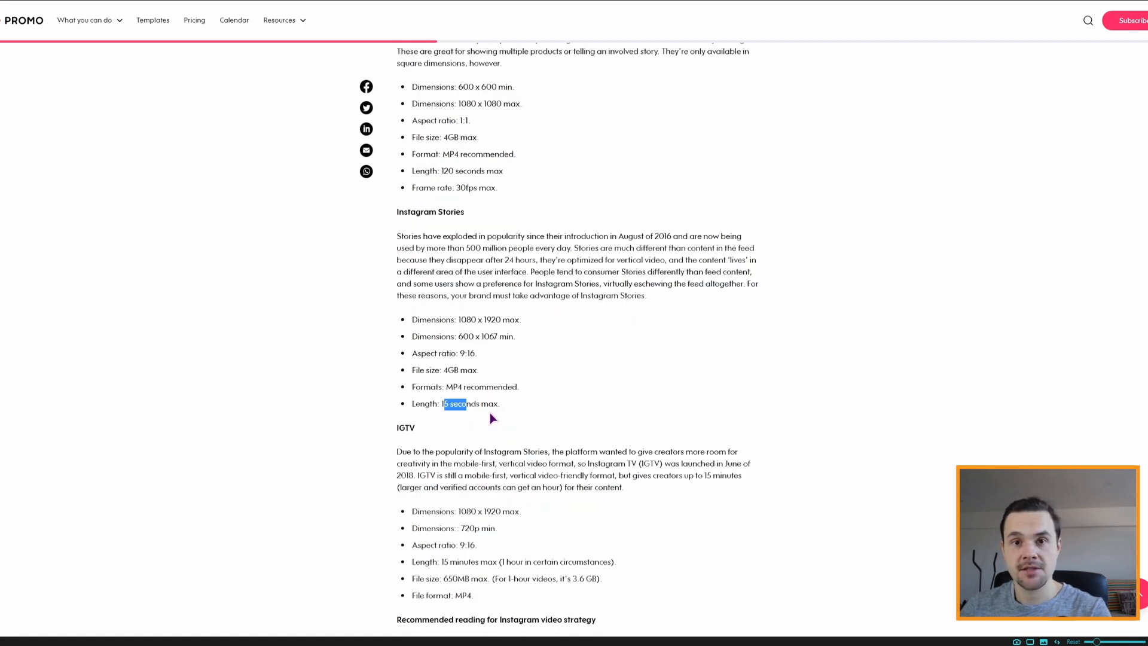
scroll(493, 410, "down", 2)
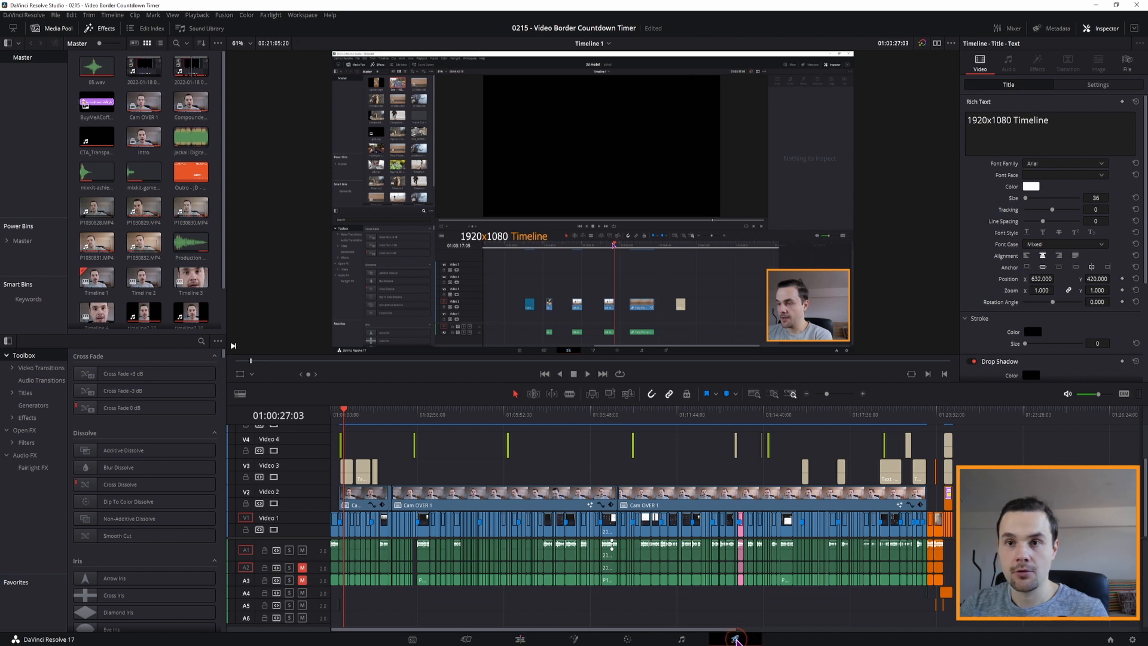
Open the Deliver page and set the video export to a custom resolution of 1080 x 1920
left_click(735, 639)
scroll(168, 231, "down", 2)
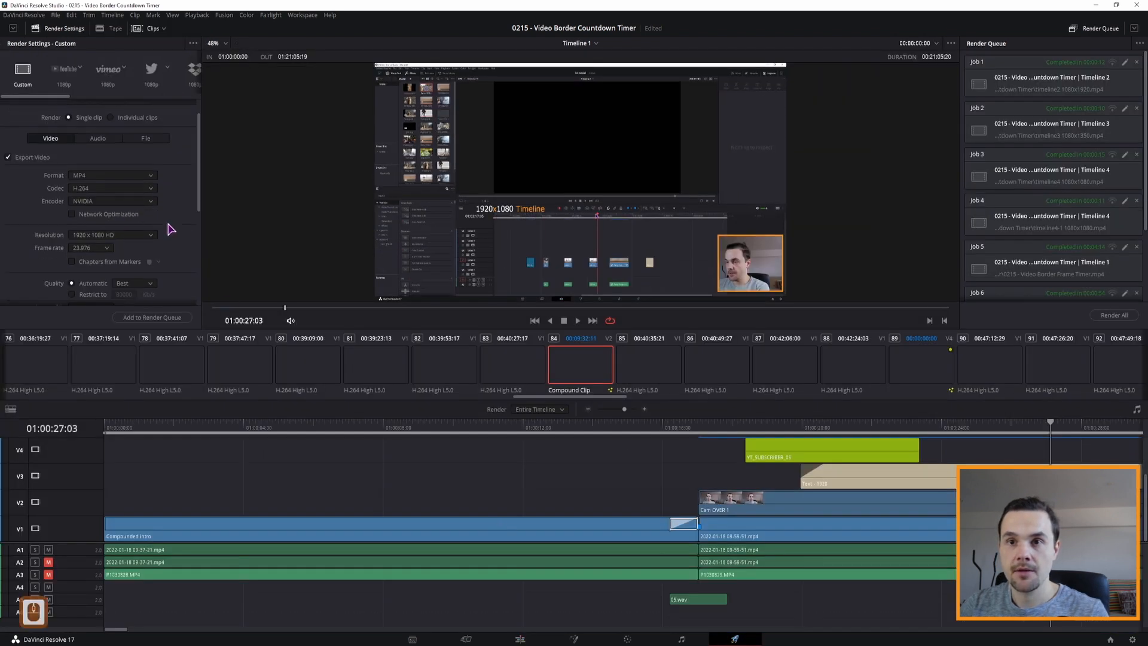
left_click(128, 207)
left_click(123, 219)
double_click(81, 220)
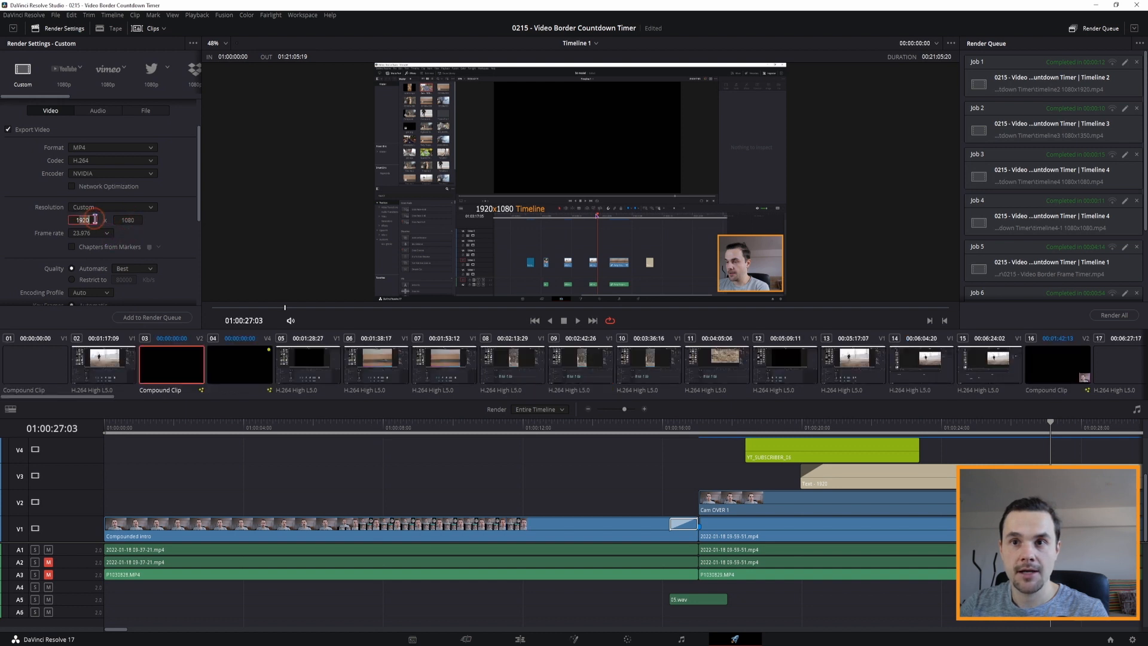
type("1080")
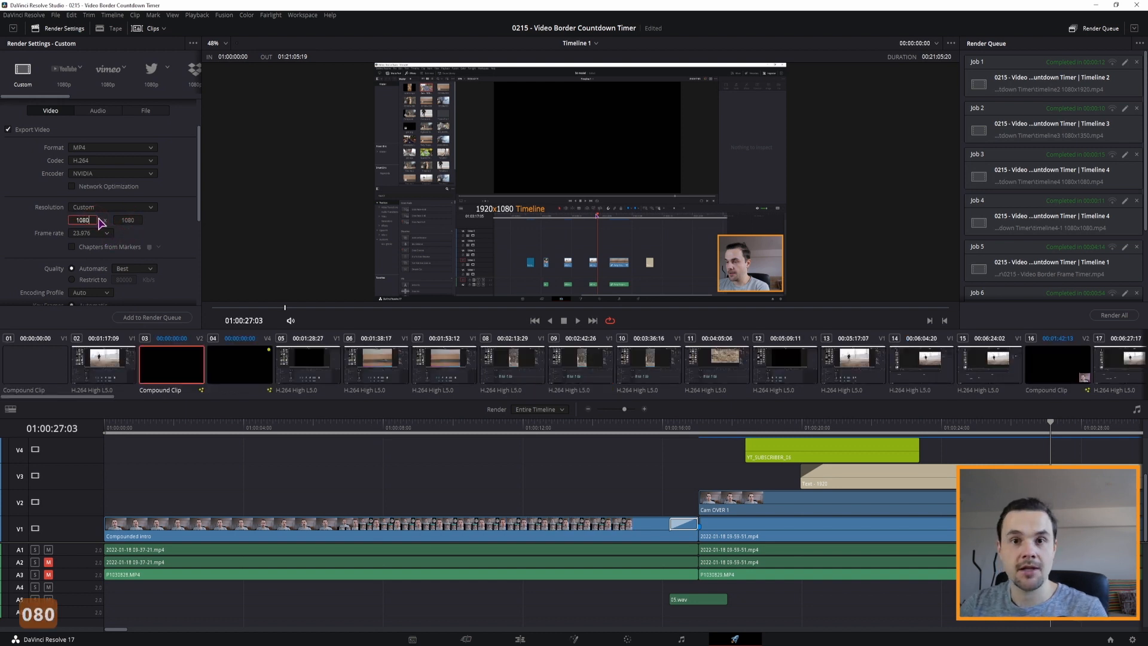
left_click(139, 221)
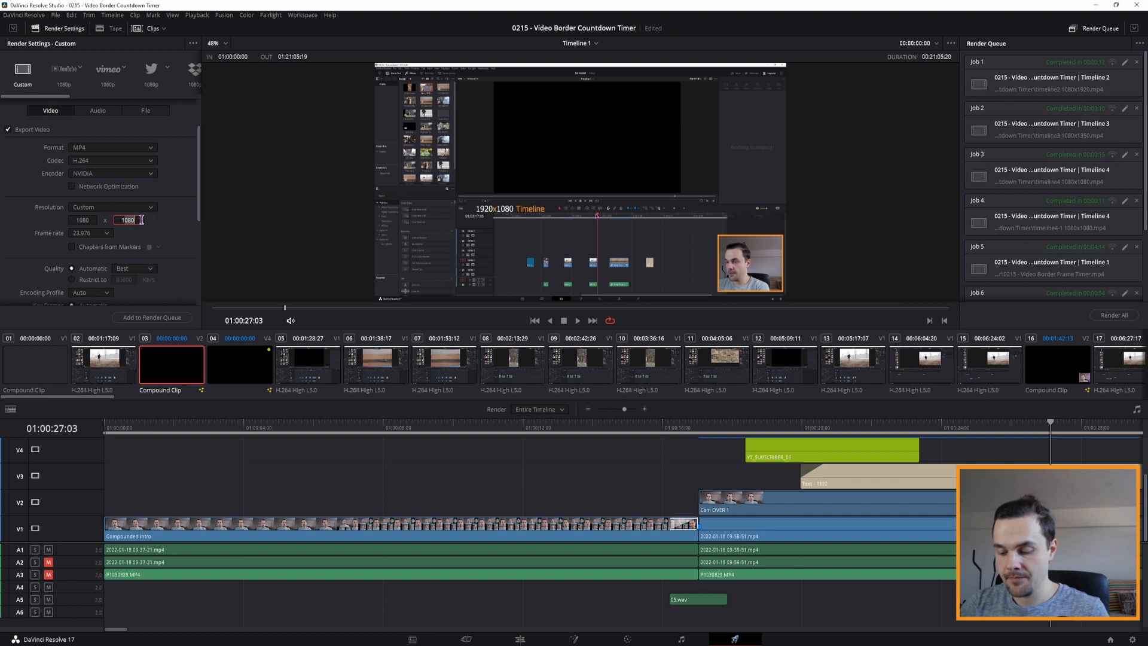
type("1920")
left_click(174, 230)
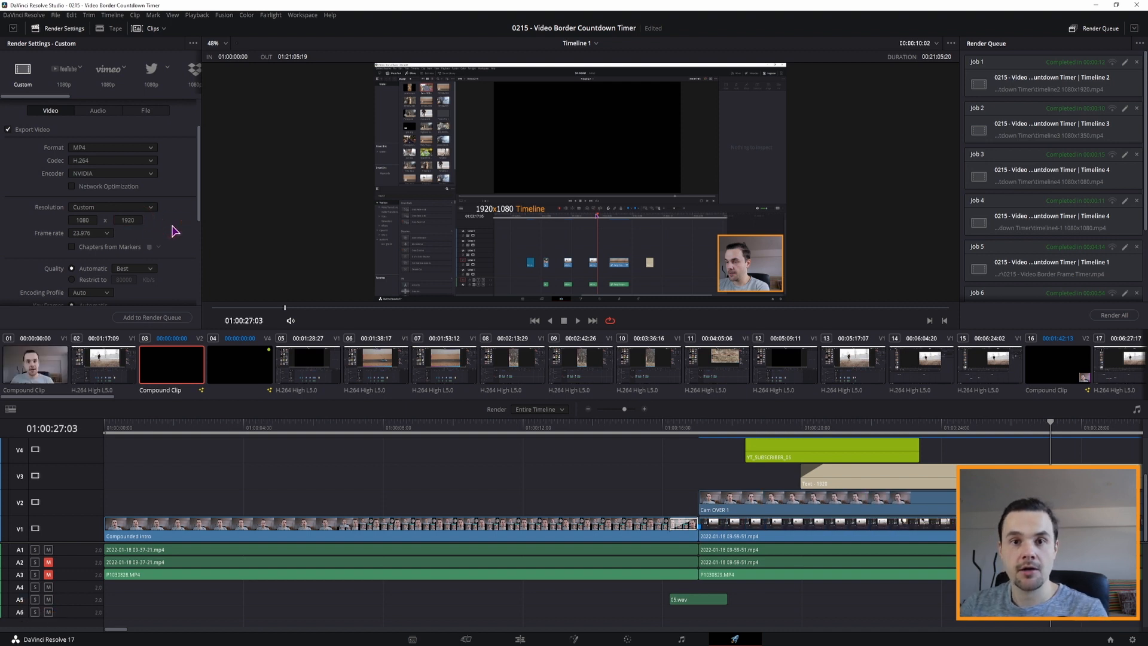
Add Timeline 1 to the render queue, accept the higher-resolution render, and start rendering the new job
scroll(176, 231, "down", 4)
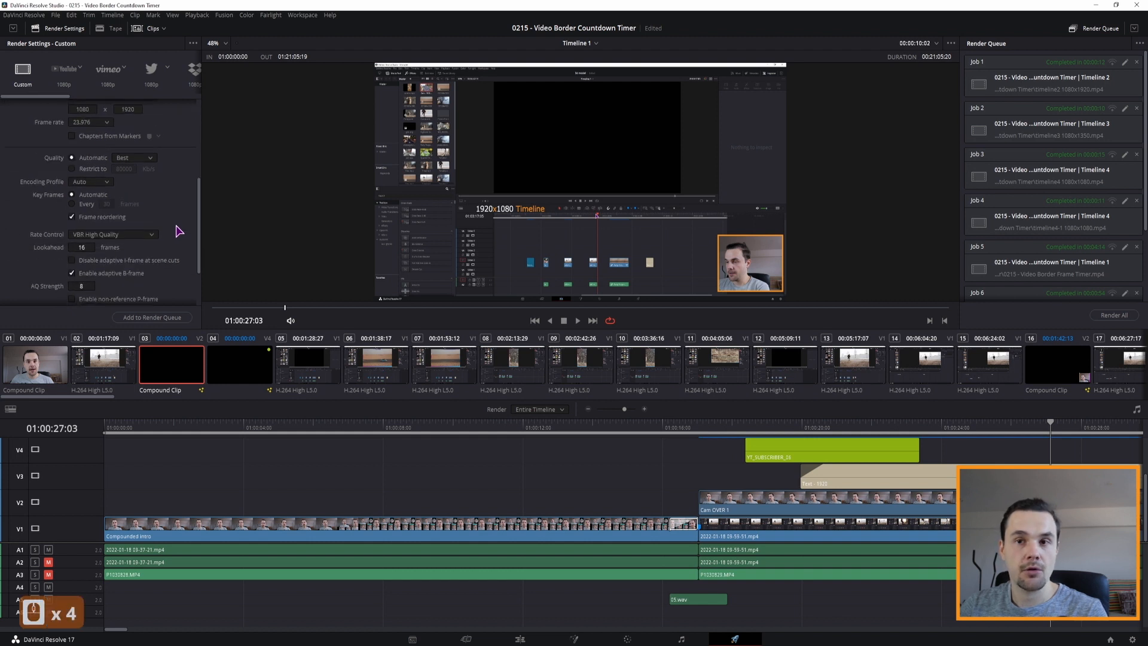
left_click(152, 317)
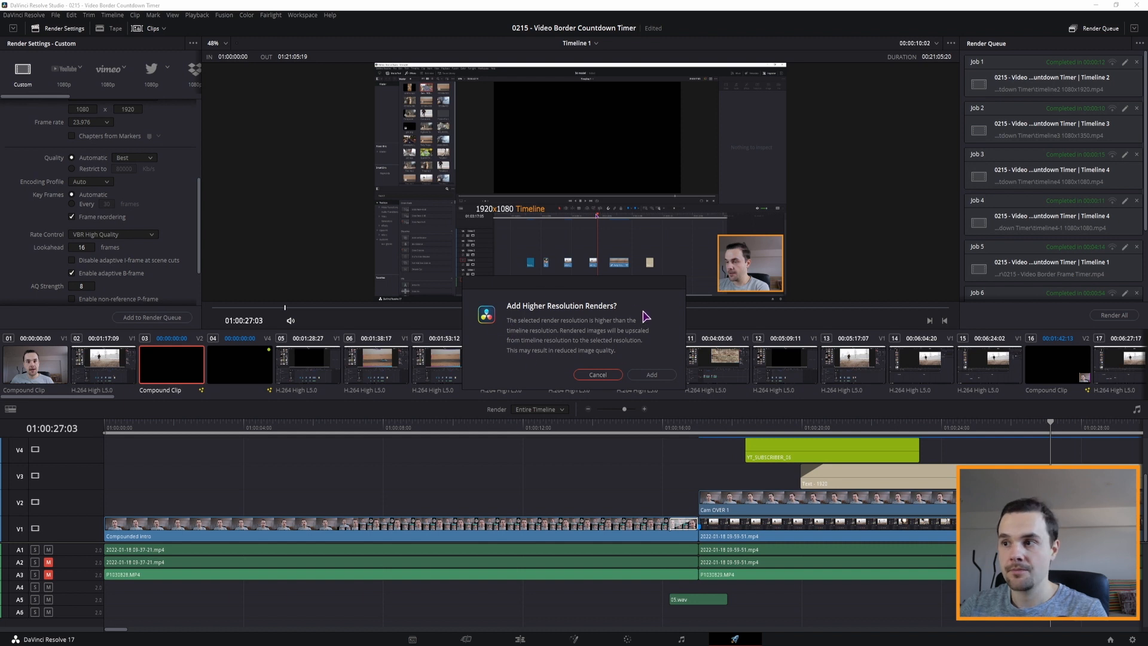
left_click(645, 378)
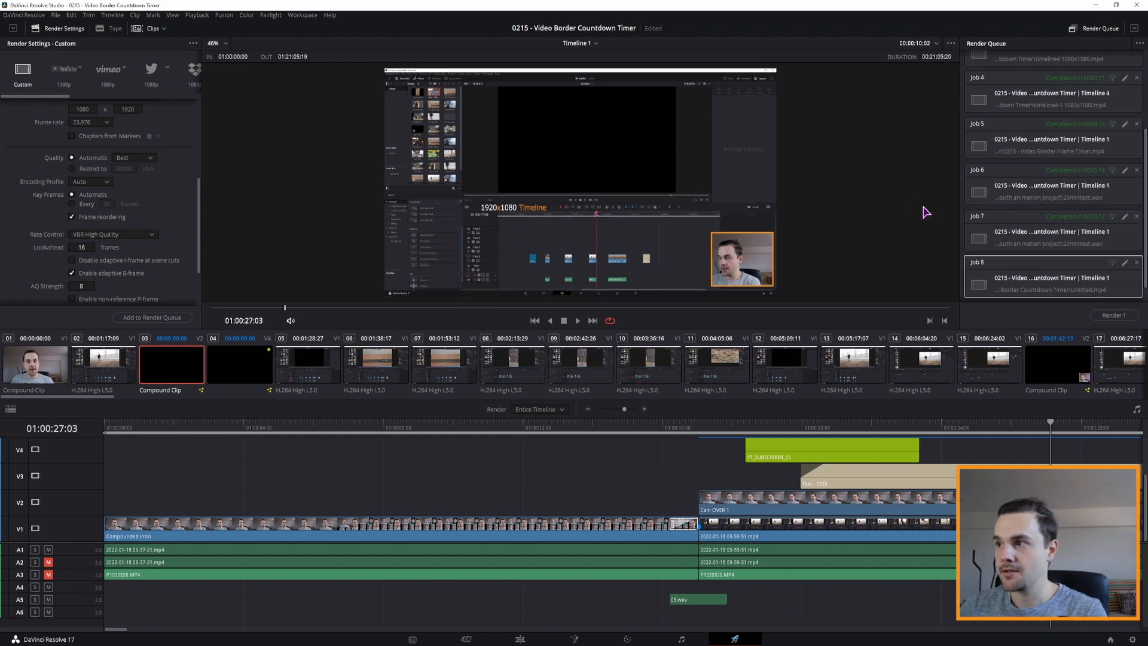
left_click(1111, 317)
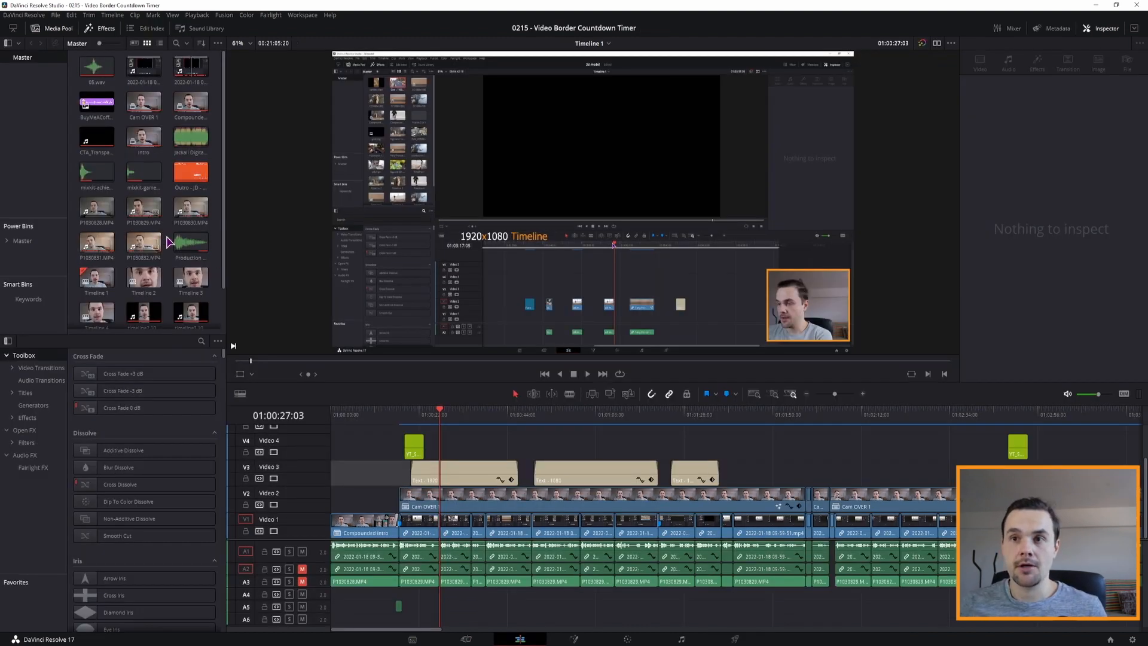
Start a new timeline in the media pool named 1080x1920 and turn off the use of project settings
scroll(195, 296, "down", 3)
right_click(197, 315)
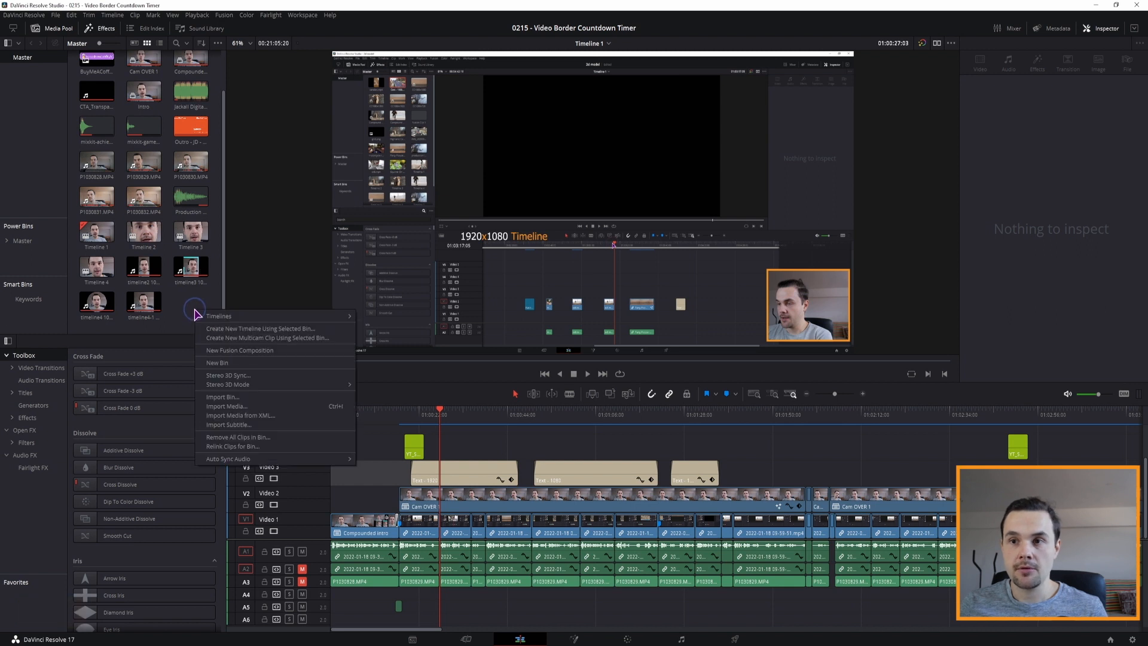
mouse_move(237, 317)
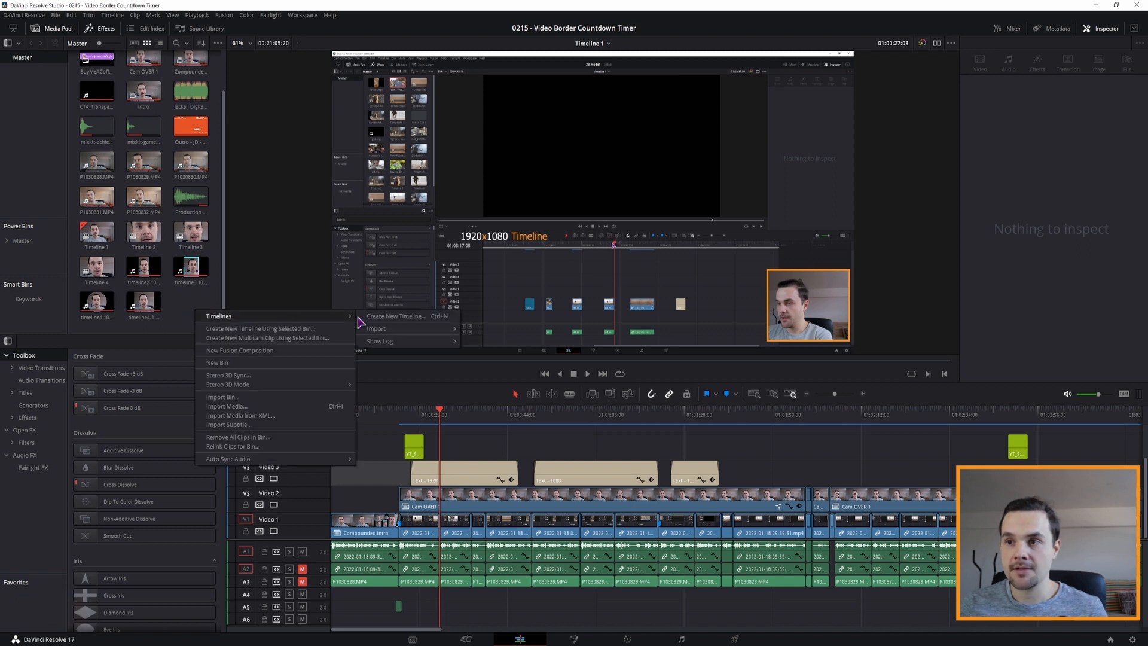
left_click(428, 317)
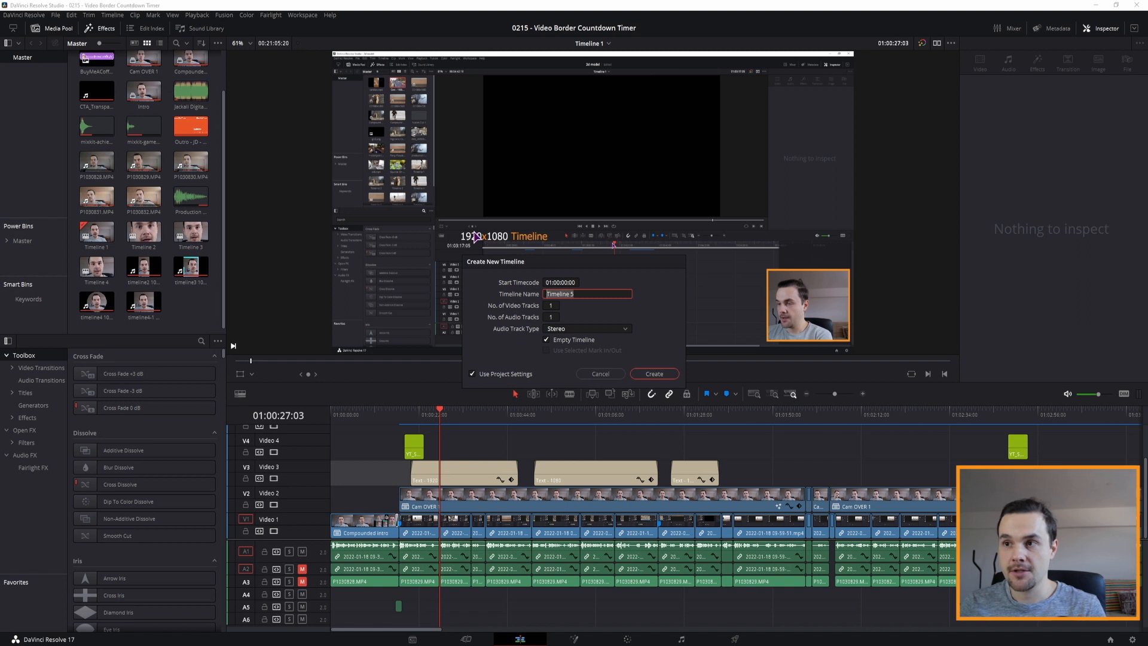
type("108")
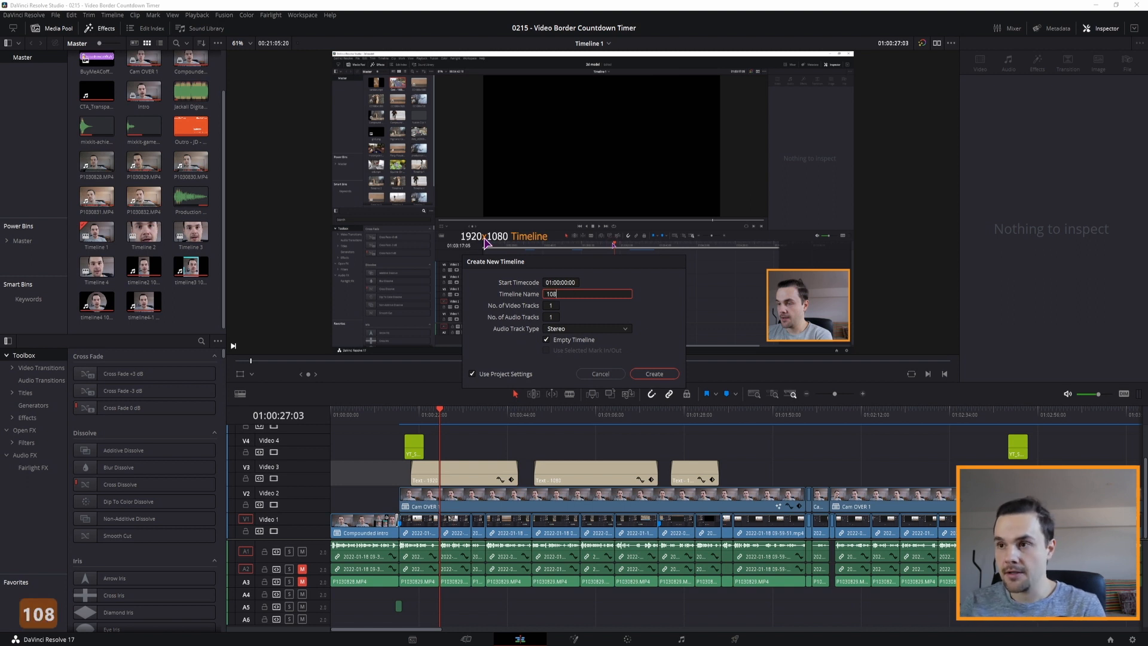
type("0x1920")
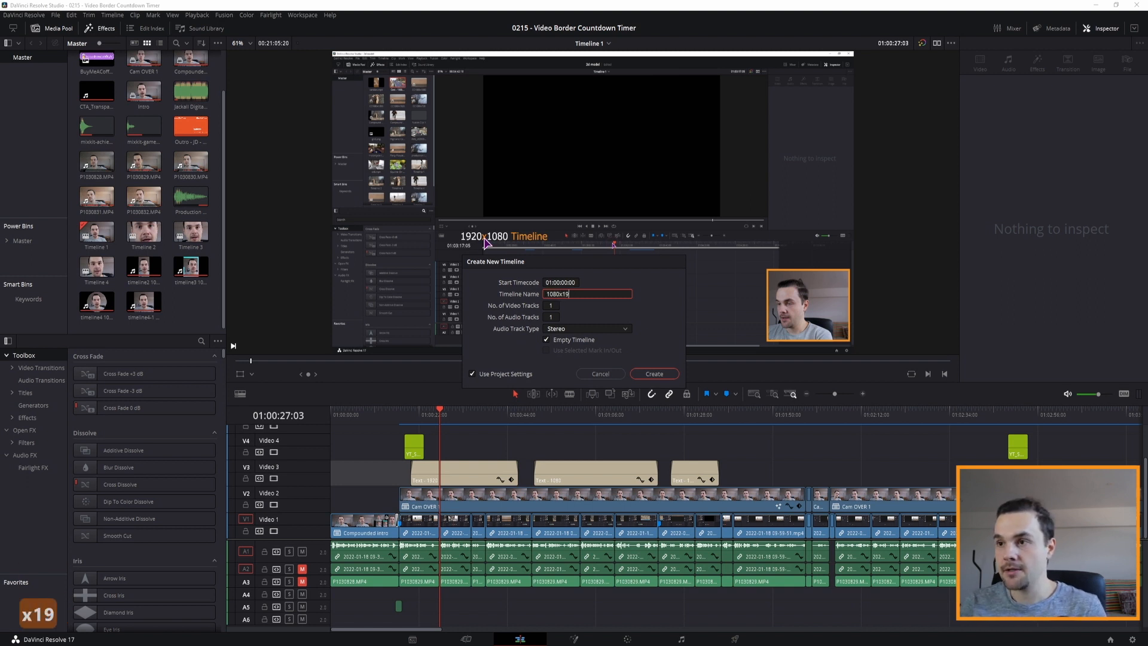
left_click(473, 375)
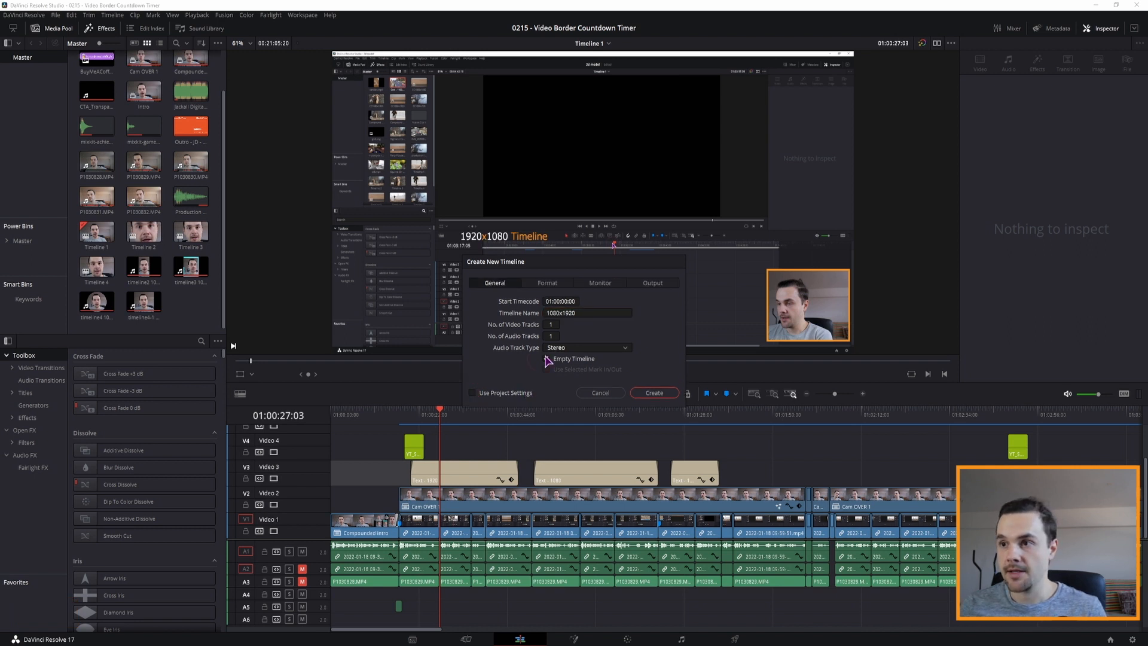
Set the new timeline's format to a custom resolution of 1080 x 192
left_click(546, 285)
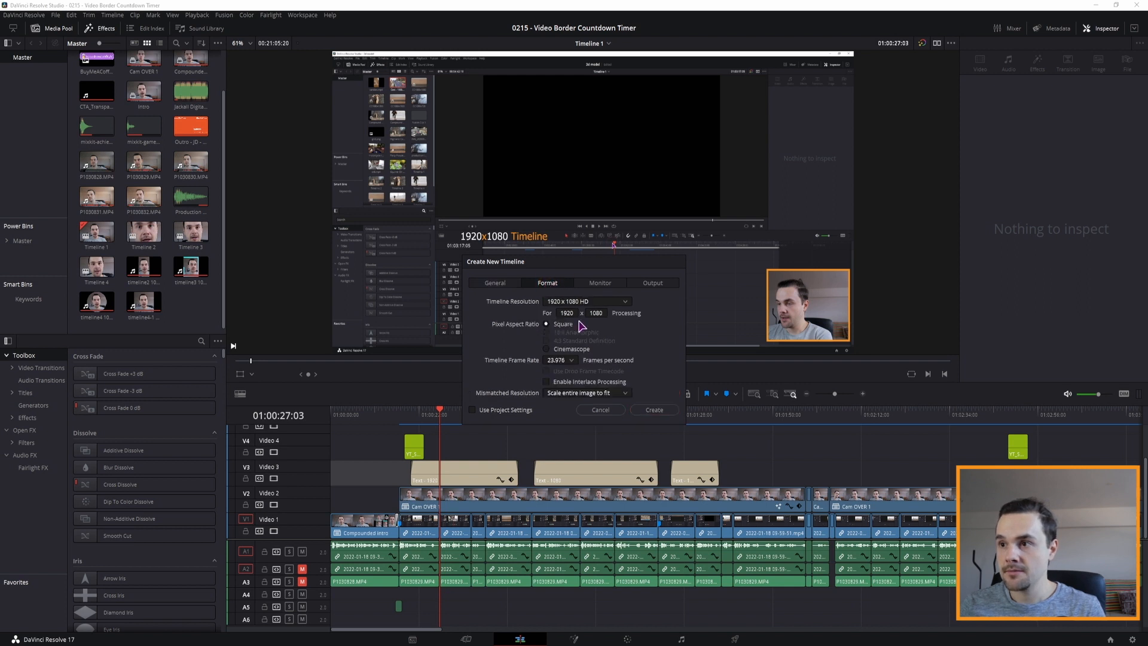
left_click(587, 301)
left_click_drag(633, 322, 634, 309)
left_click(598, 315)
left_click(564, 313)
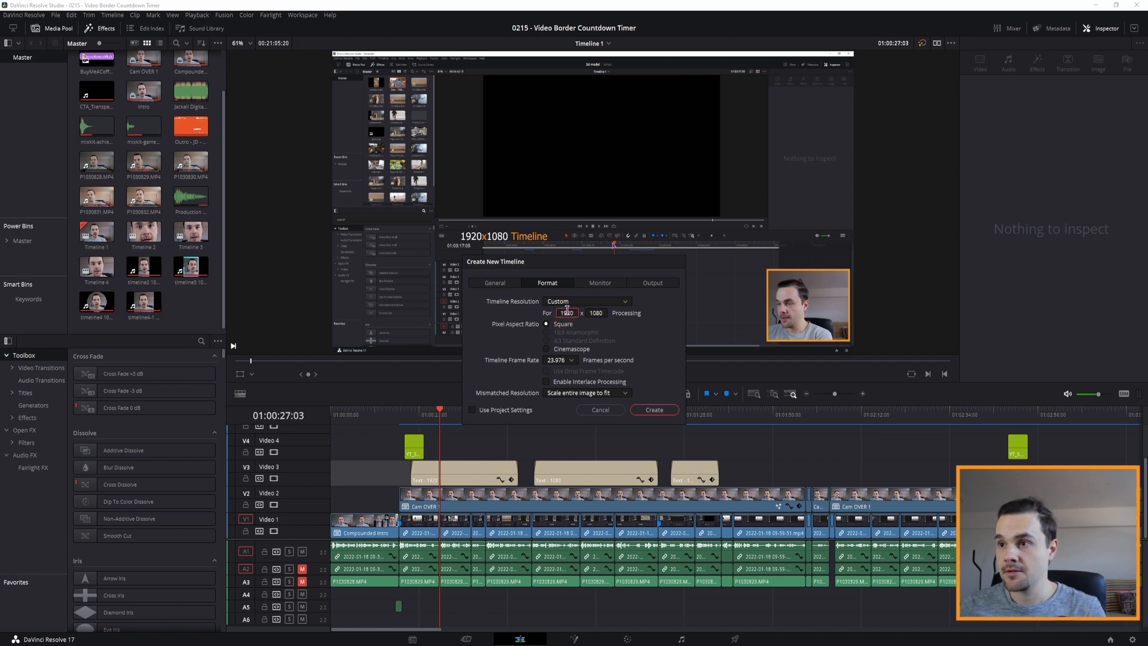
type("1080")
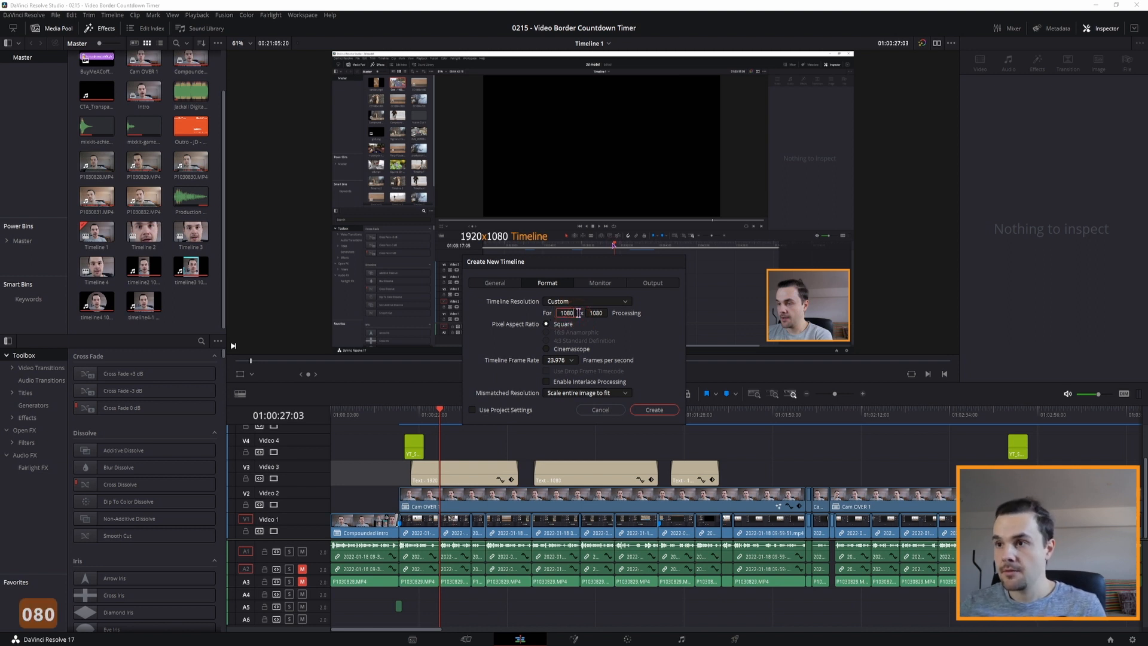
left_click(592, 313)
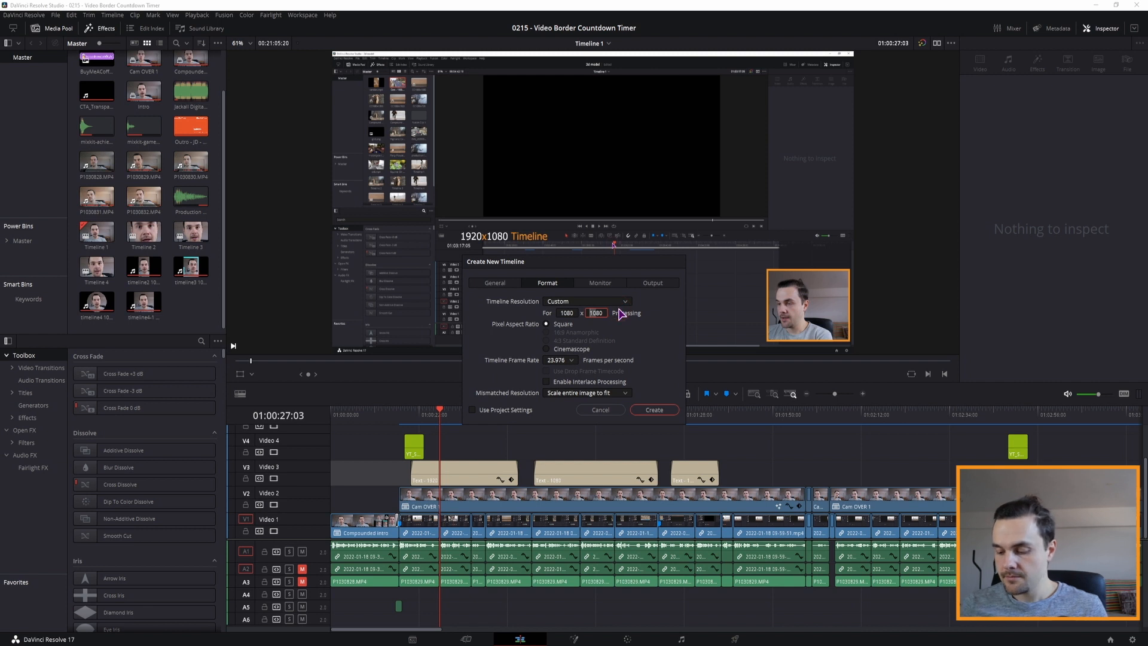
type("1920")
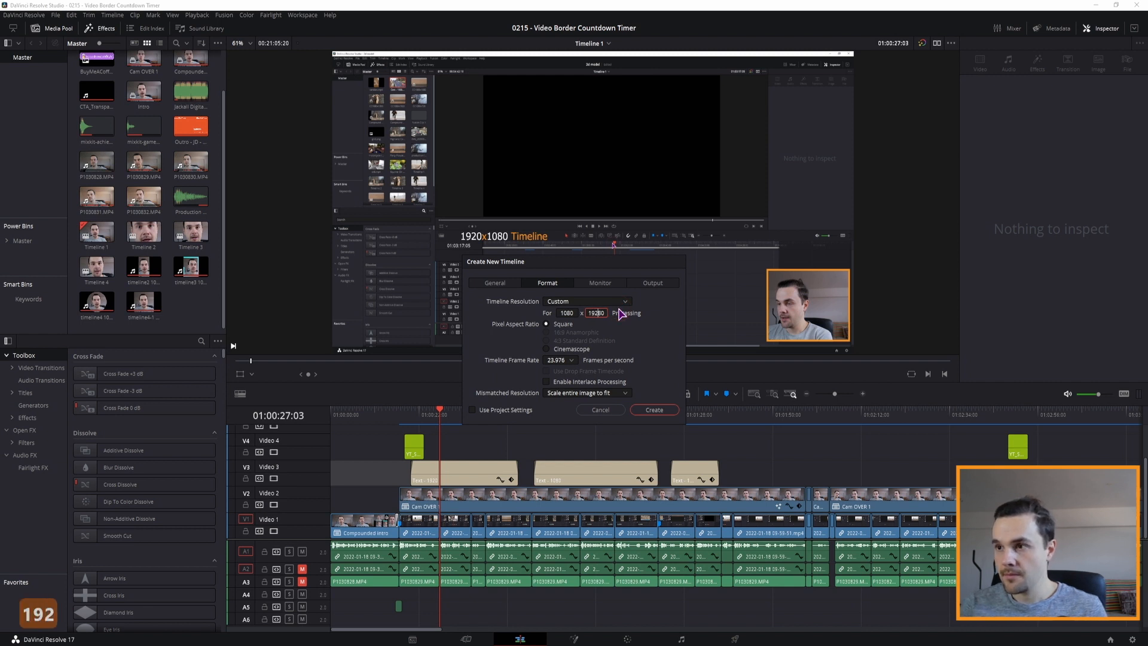
key("Delete")
key("Delete")
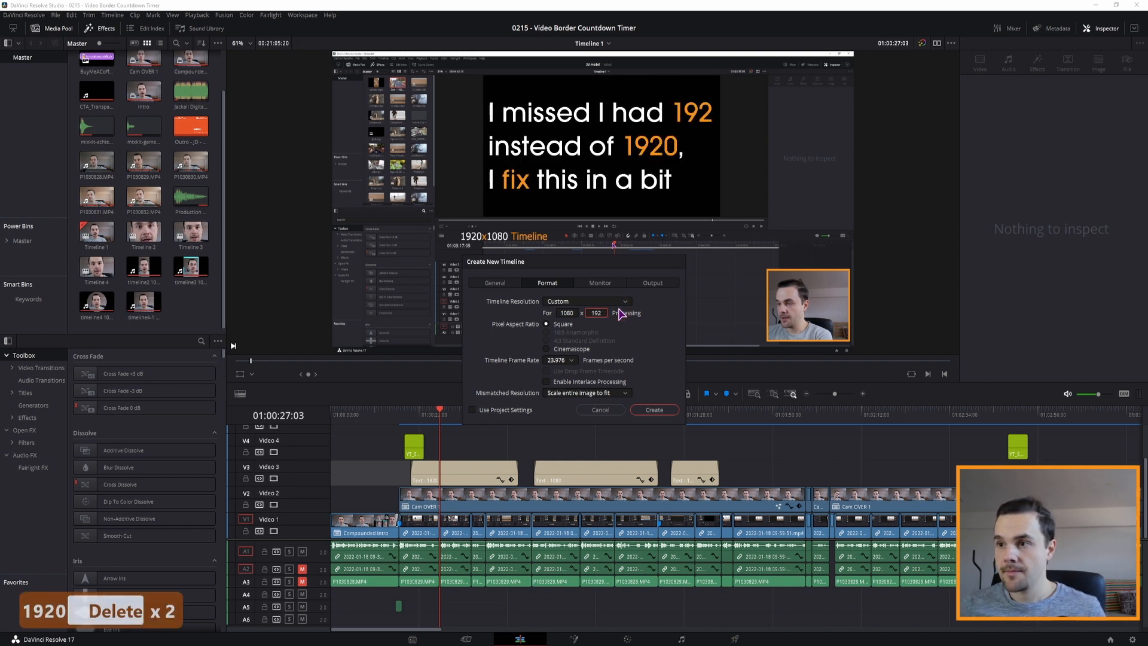
left_click(481, 339)
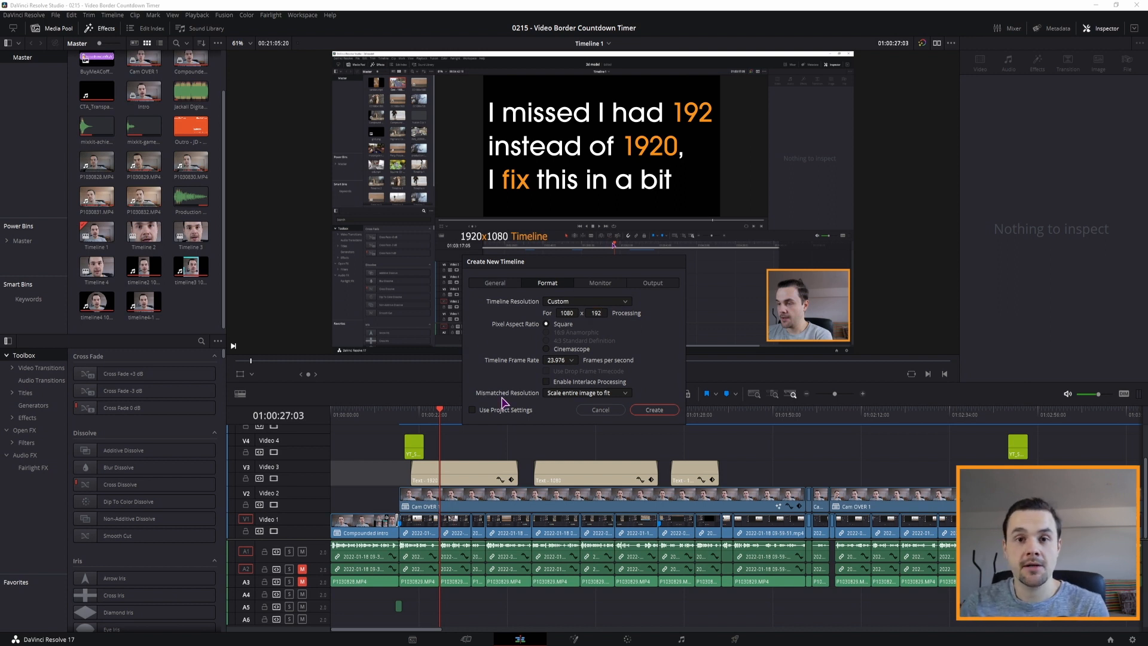
Set the mismatched resolution handling to Scale full frame with crop and create the timeline
left_click(562, 395)
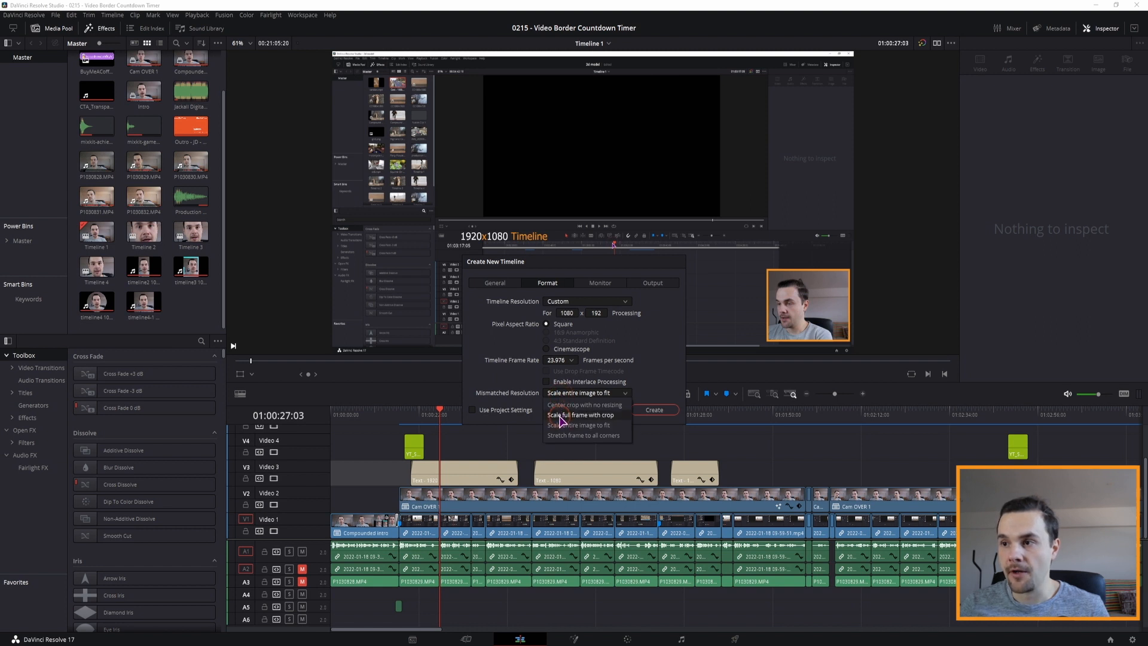
left_click(561, 417)
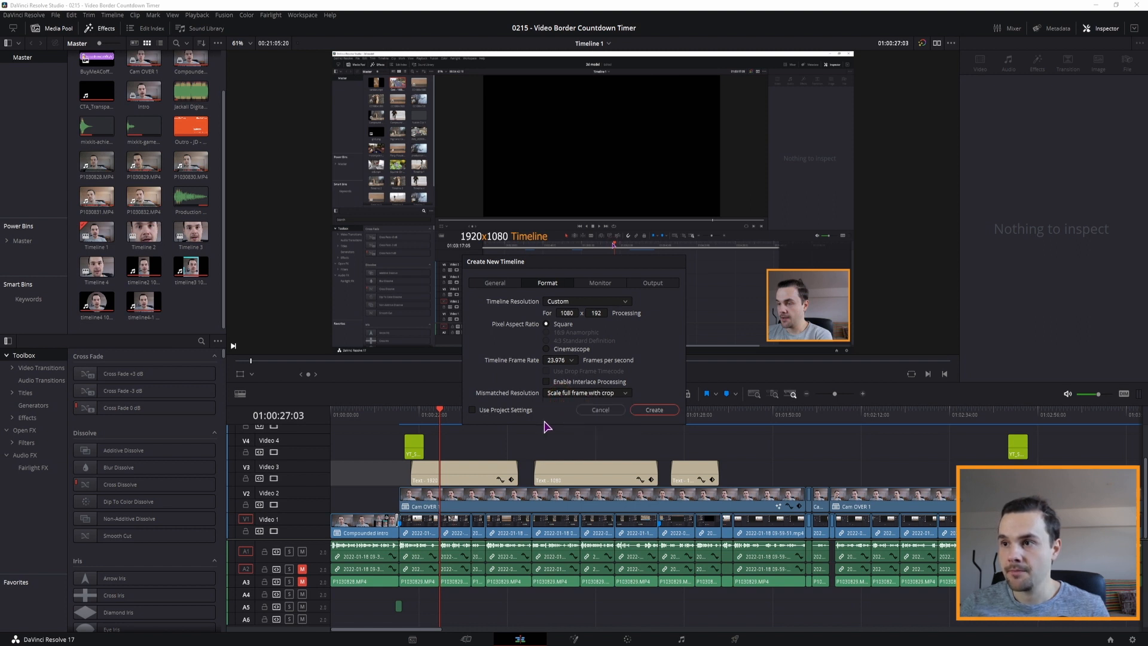
left_click(653, 412)
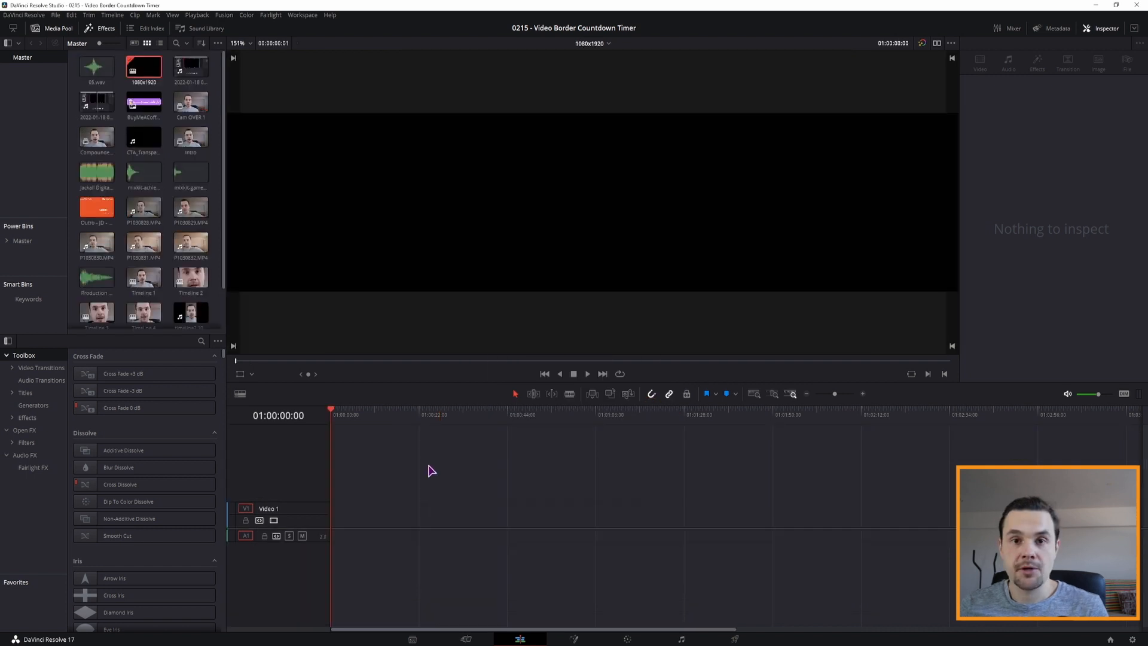
Check the list of available timelines and turn on stacked timelines in the timeline view options
left_click(609, 44)
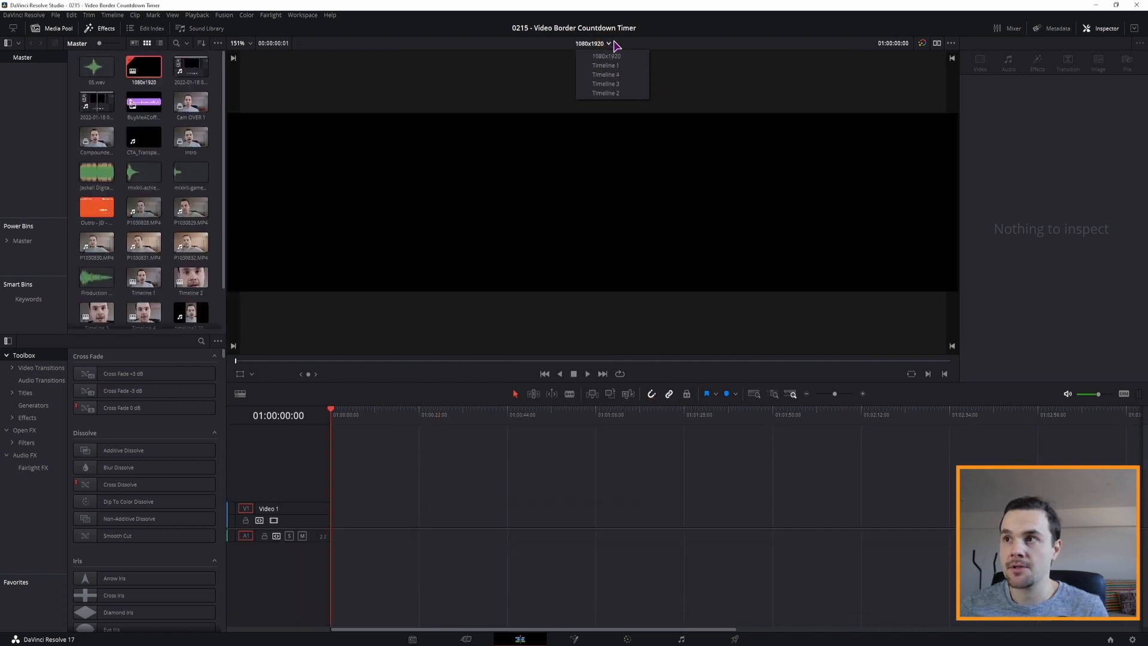
left_click(609, 45)
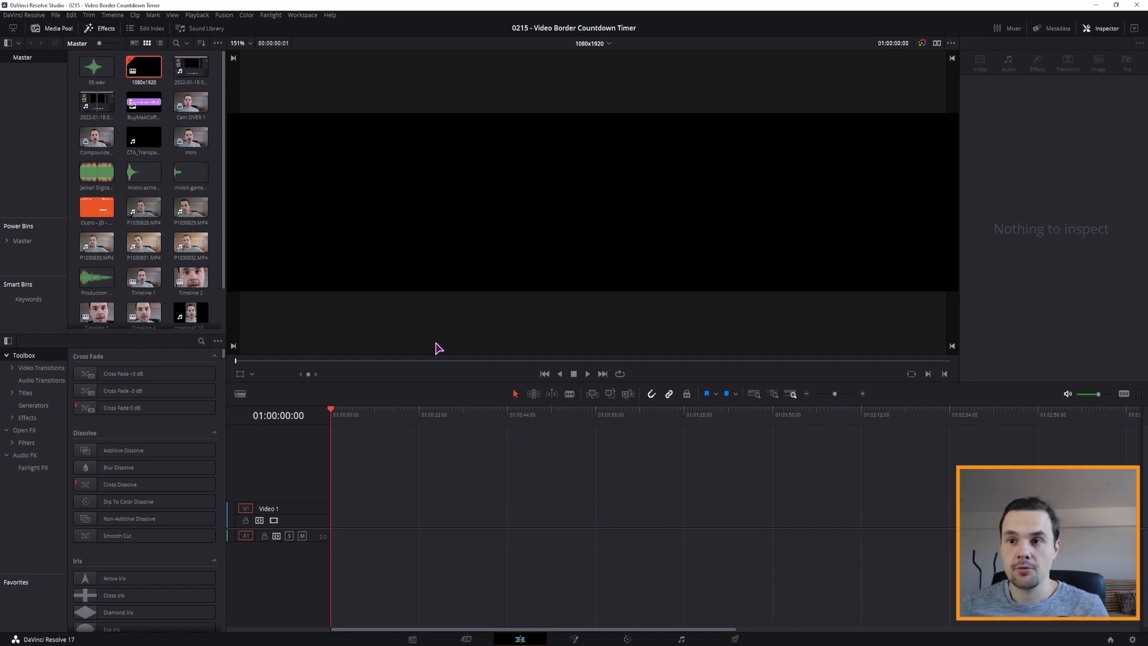
left_click(240, 395)
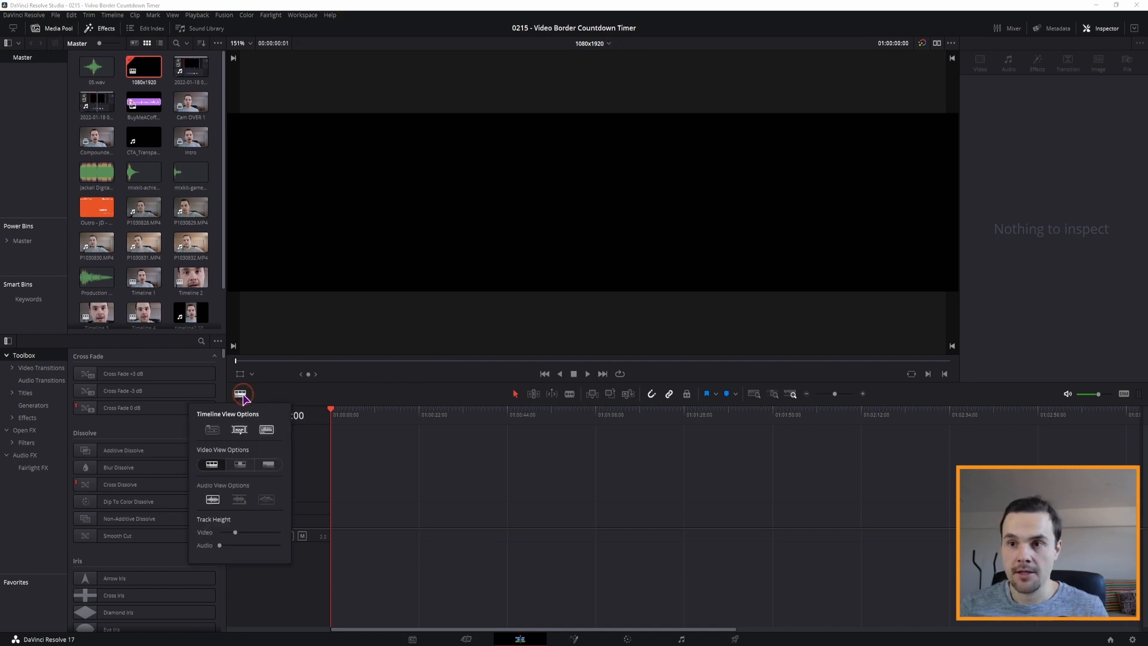
left_click(212, 430)
left_click(308, 404)
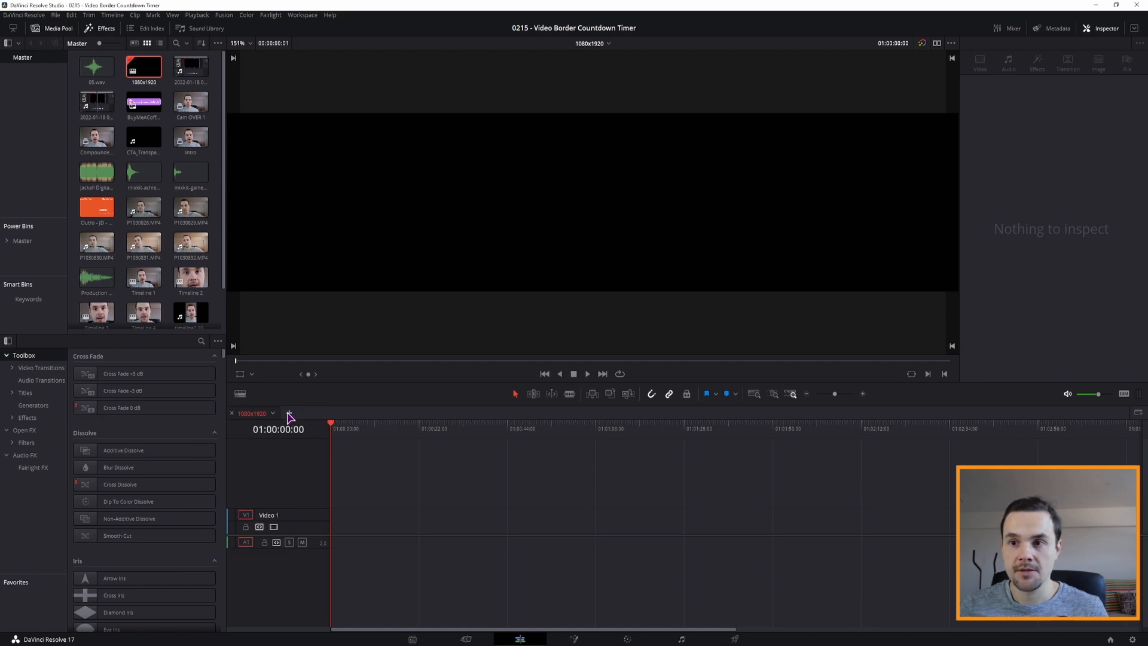
Open Timeline 1 in a second timeline tab and switch back and forth between it and the 1080x1920 timeline
left_click(289, 413)
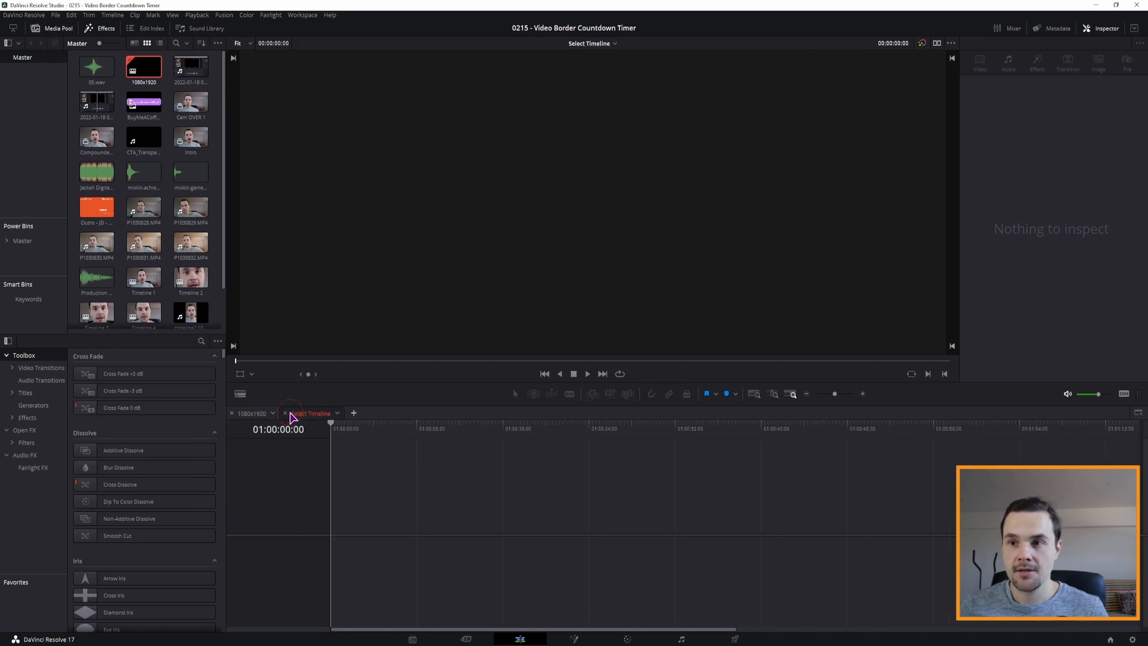
left_click(338, 415)
left_click(360, 430)
left_click(253, 415)
left_click(301, 413)
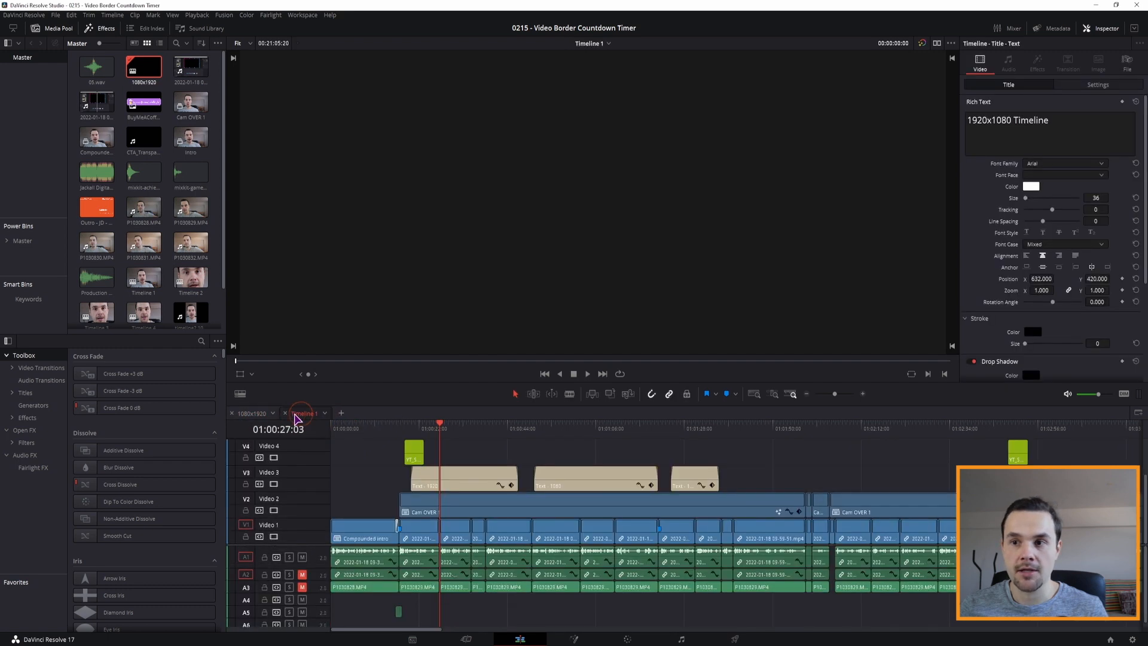
left_click(256, 414)
left_click(303, 414)
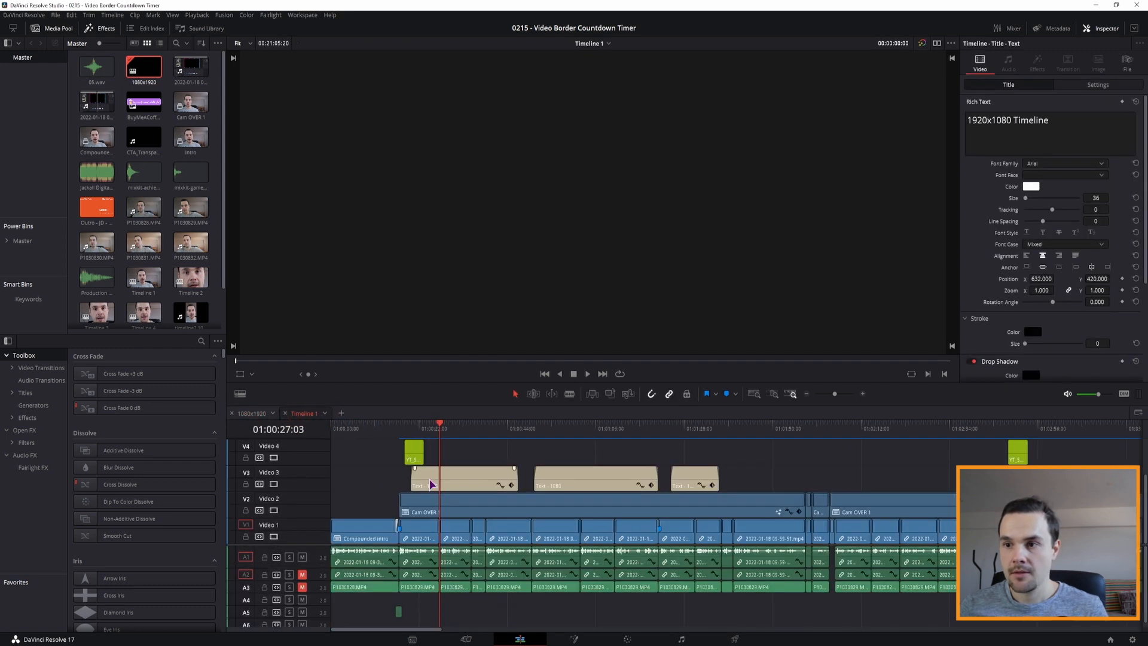
Copy the first group of clips on all tracks of Timeline 1 and paste them into the 1080x1920 timeline
left_click_drag(344, 448, 793, 613)
key("ctrl+c")
left_click(250, 413)
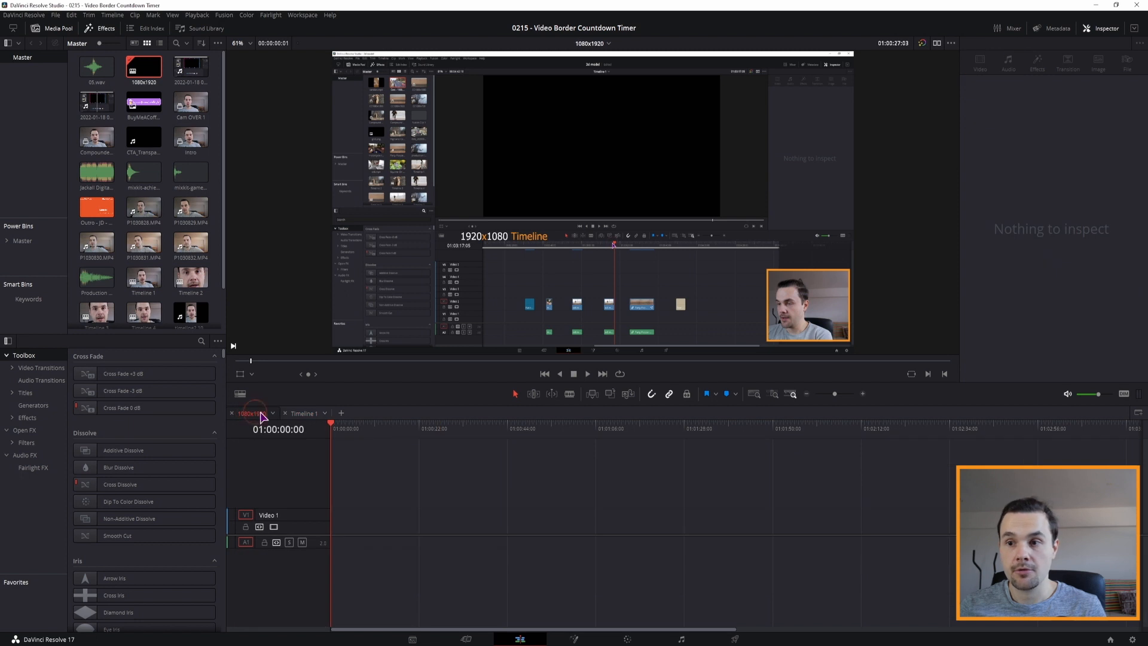
key("ctrl+v")
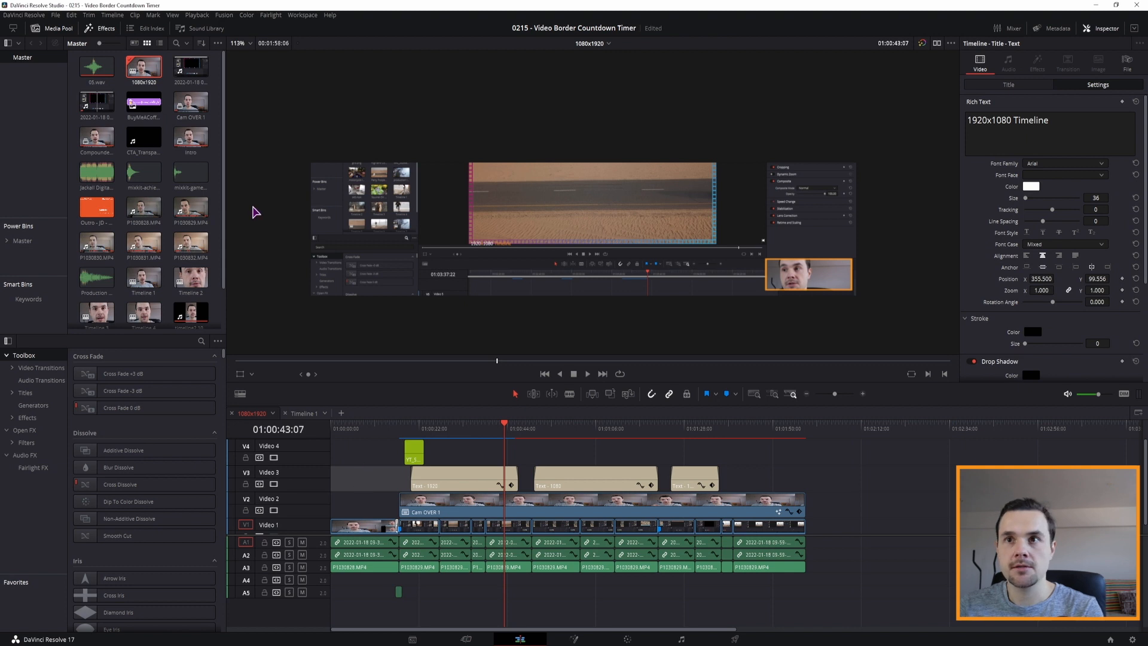
Correct the 1080x1920 timeline's height to 1920 and keep Scale full frame with crop for mismatched resolution, showing the whole frame in the viewer
right_click(146, 73)
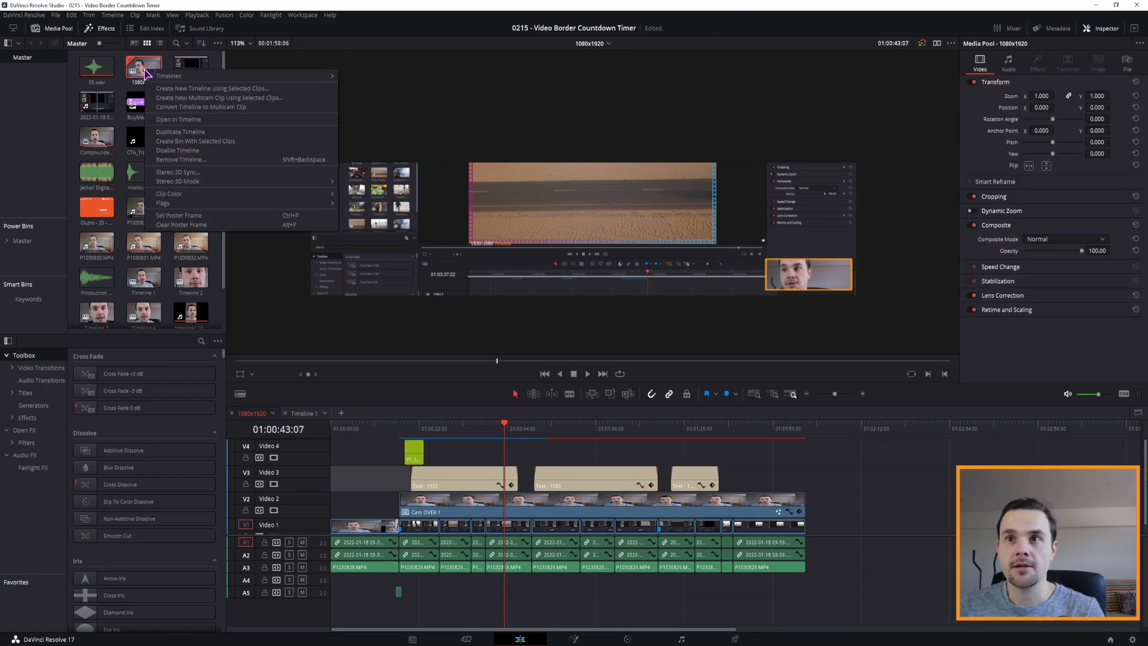
mouse_move(194, 79)
left_click(368, 77)
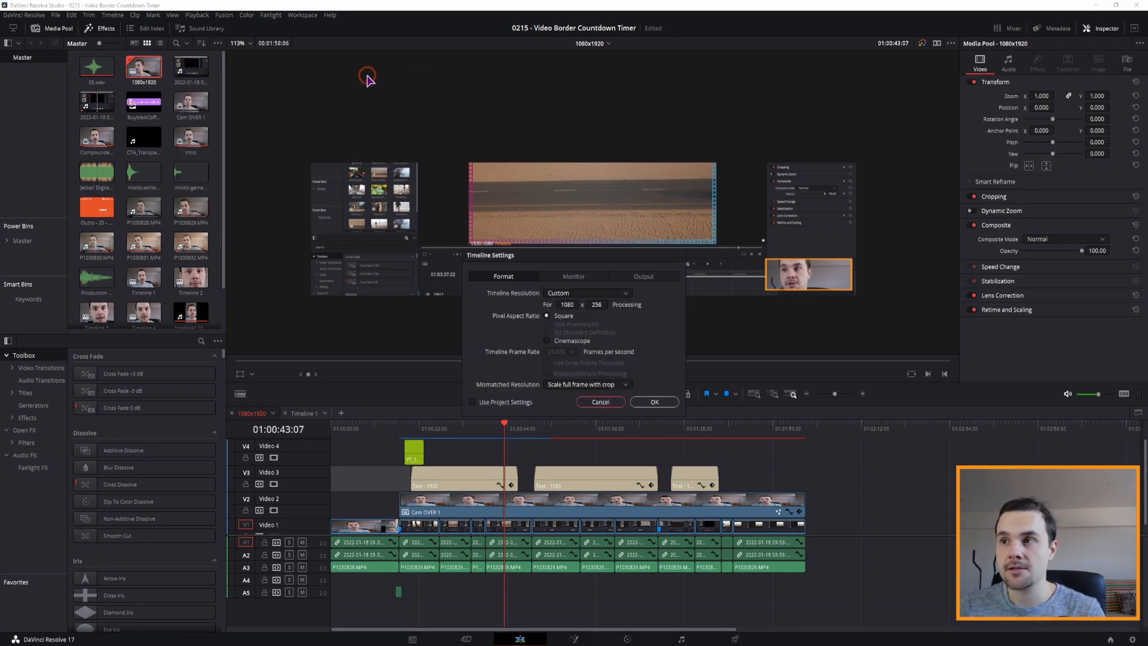
left_click(589, 305)
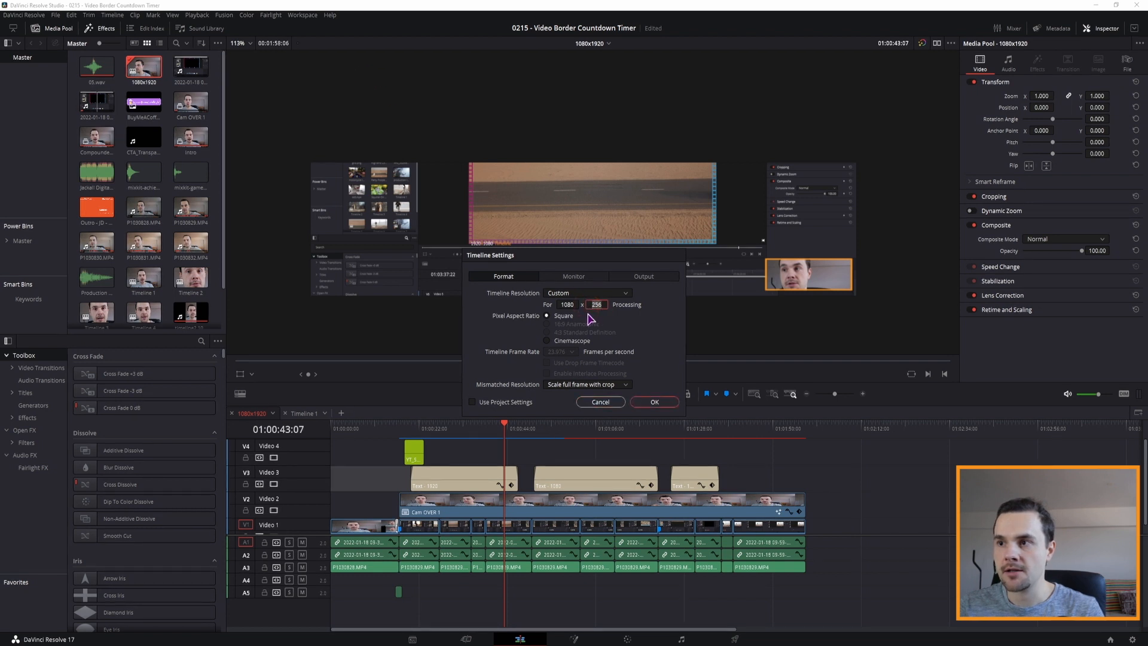
type("1920")
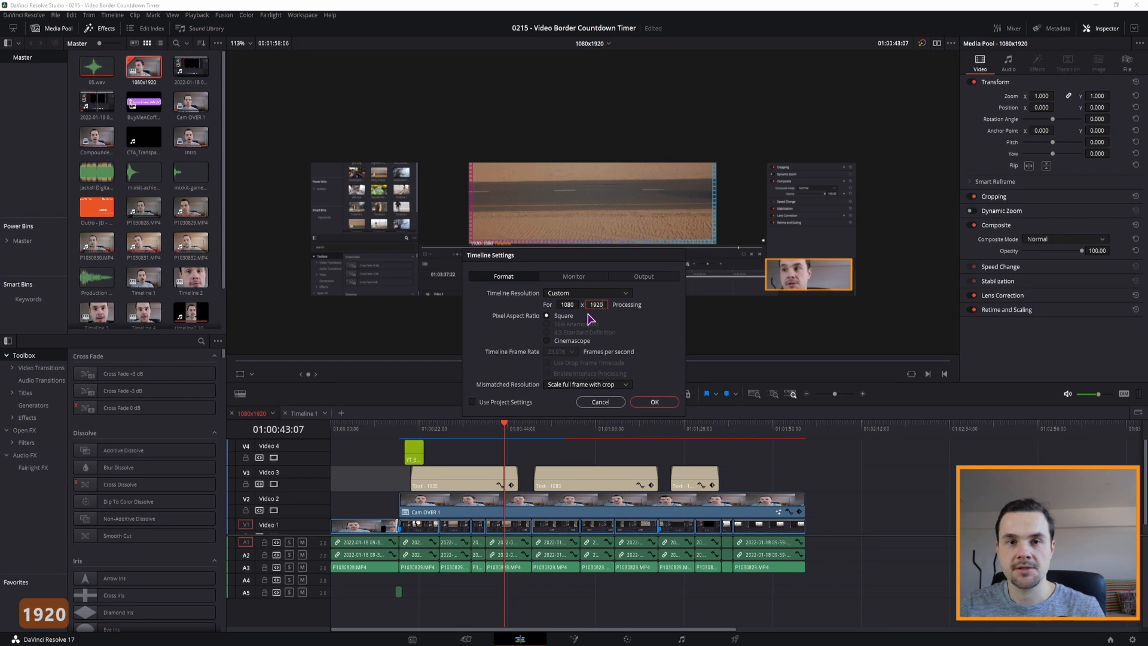
left_click(559, 387)
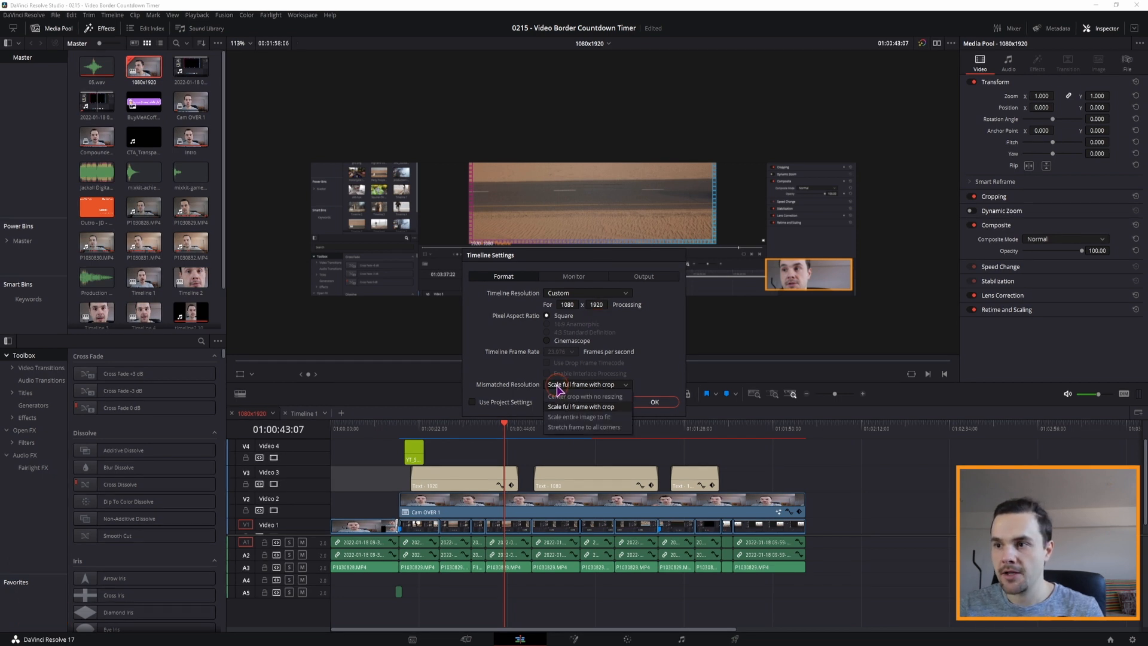
left_click(559, 408)
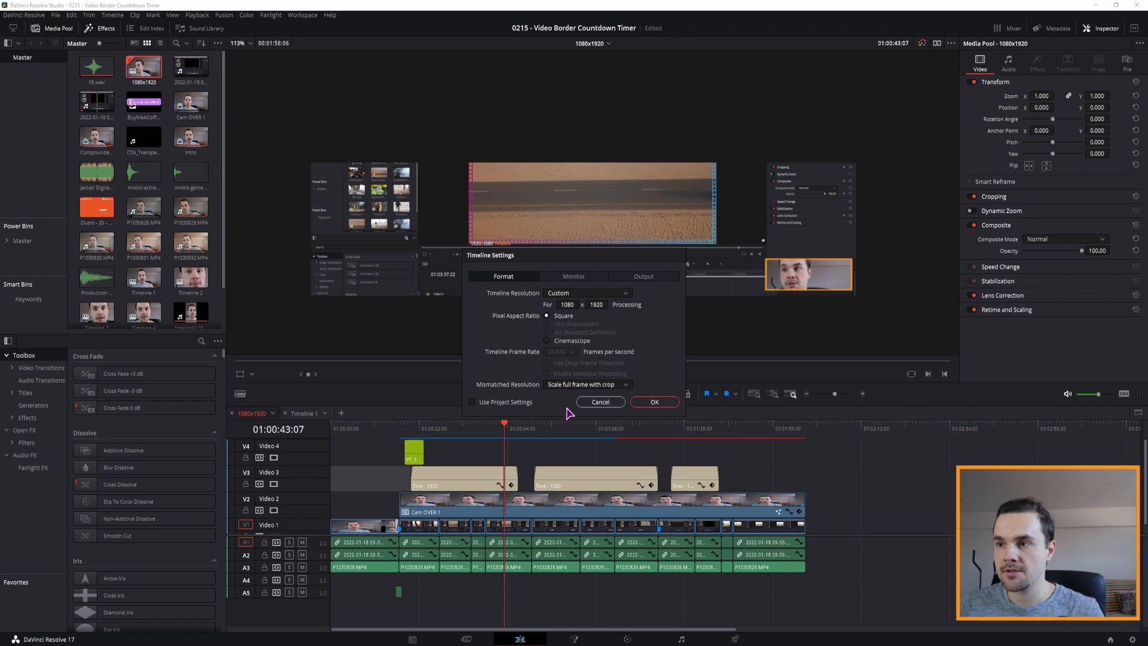
left_click(655, 402)
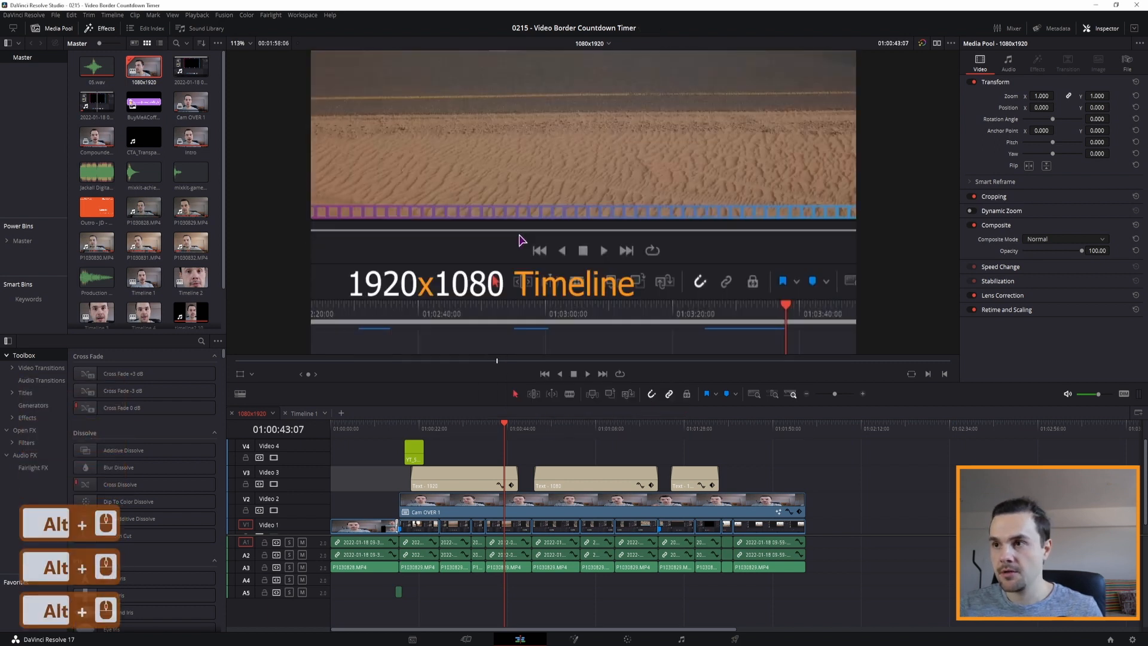
scroll(519, 240, "down", 20)
scroll(519, 240, "down", 2)
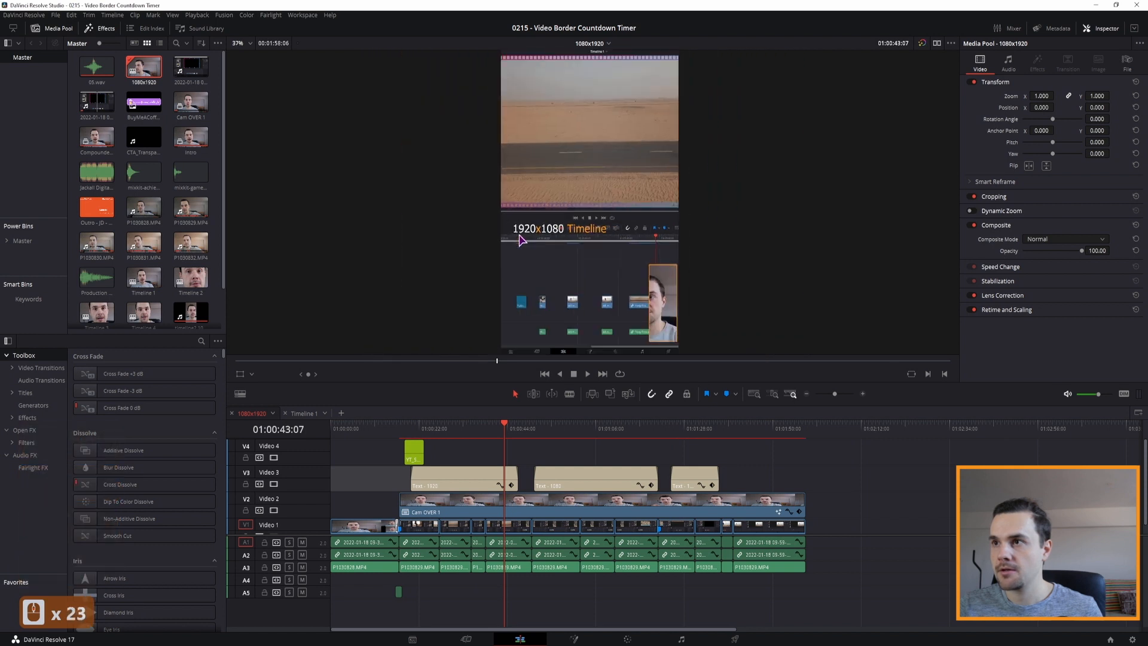
scroll(520, 326, "down", 4)
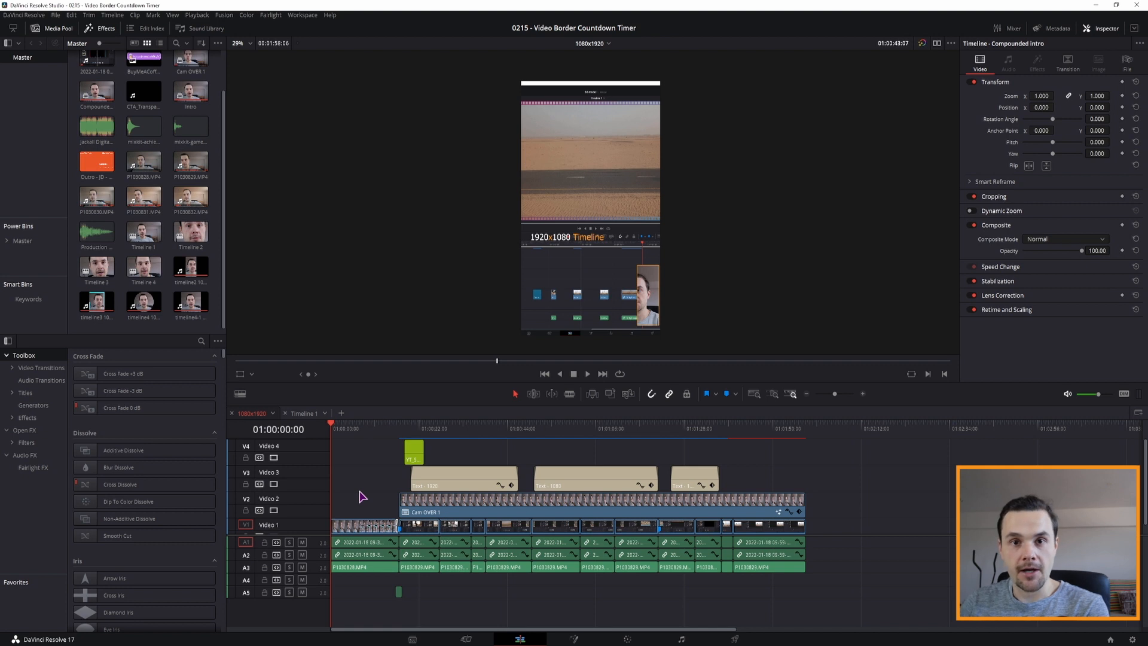
Delete all clips from the 1080x1920 timeline and remove the two video tracks above Video 2
left_click_drag(819, 613, 385, 465)
key("Delete")
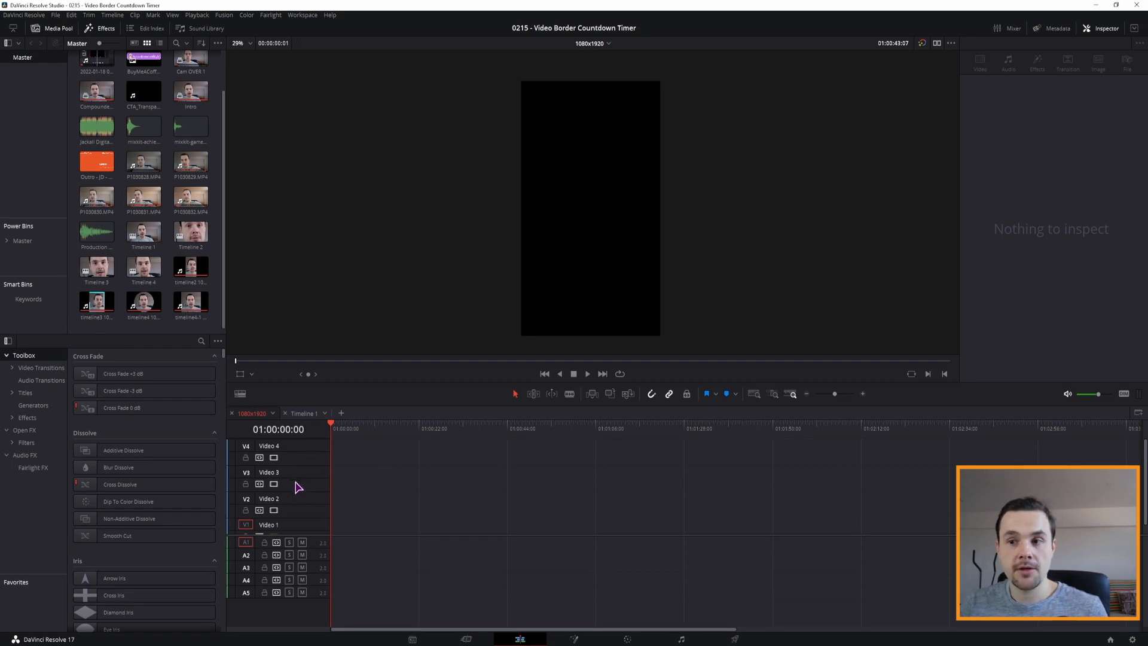
right_click(297, 487)
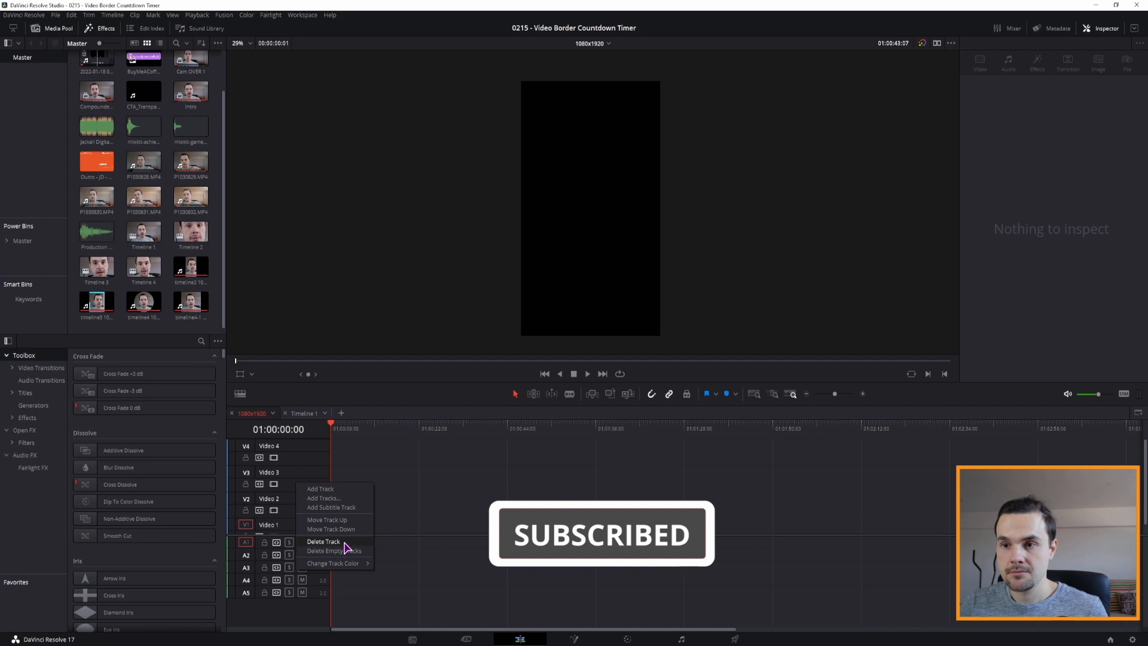
left_click(323, 542)
right_click(300, 477)
left_click(326, 522)
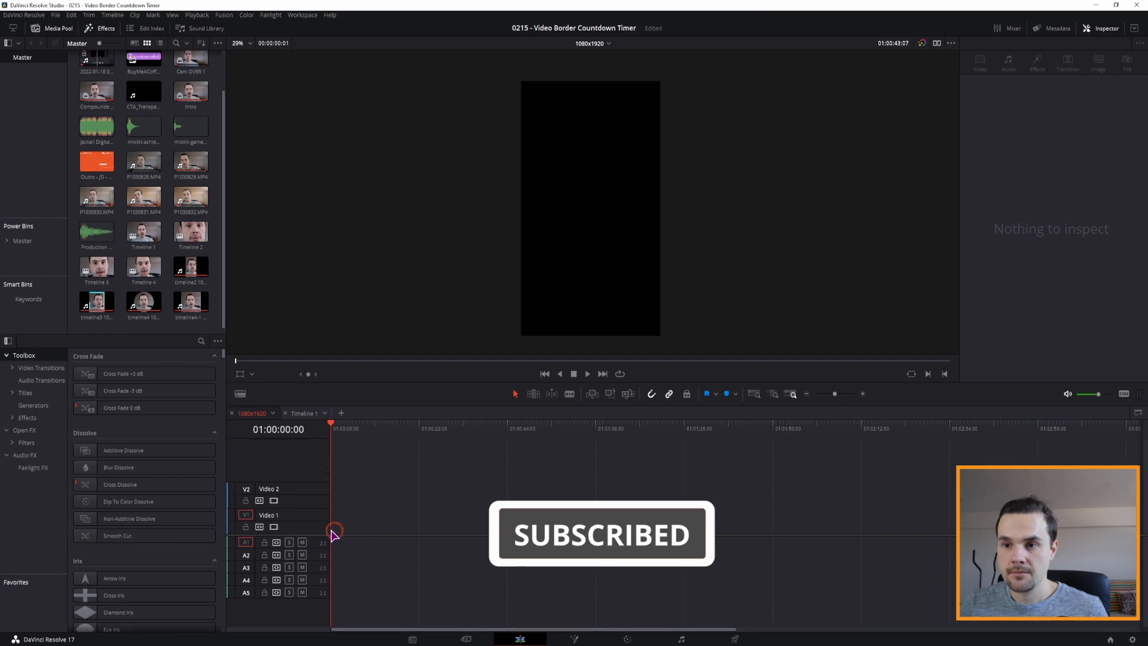
Remove audio tracks A3, A4 and A5 from the 1080x1920 timeline
right_click(313, 595)
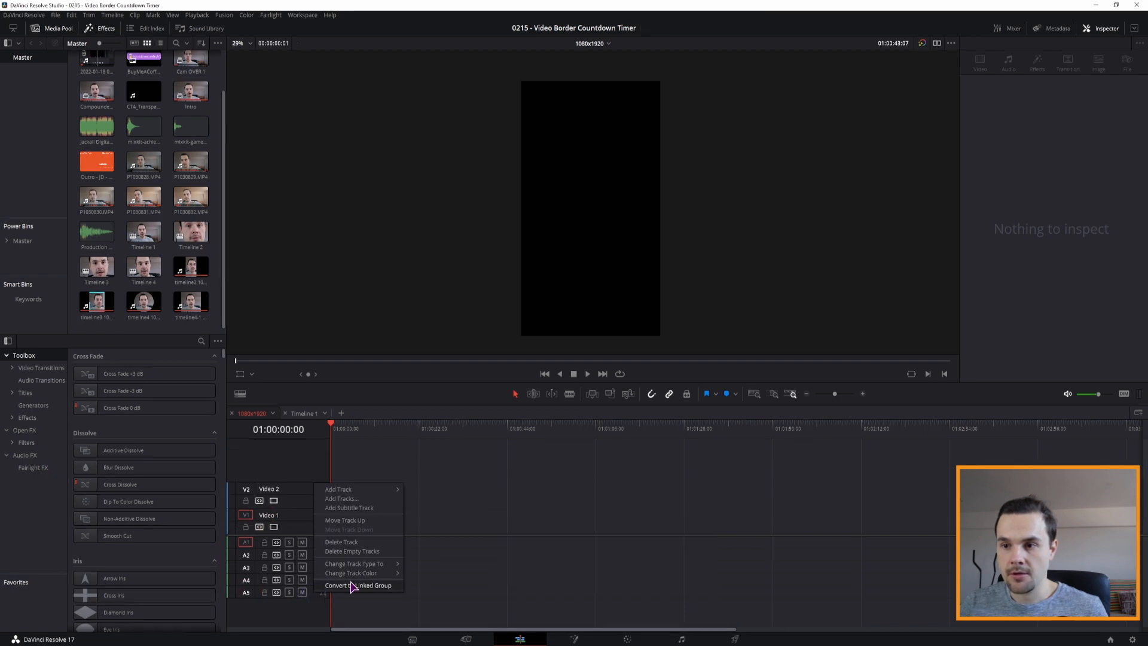
left_click(350, 542)
right_click(321, 577)
left_click(347, 529)
left_click(341, 517)
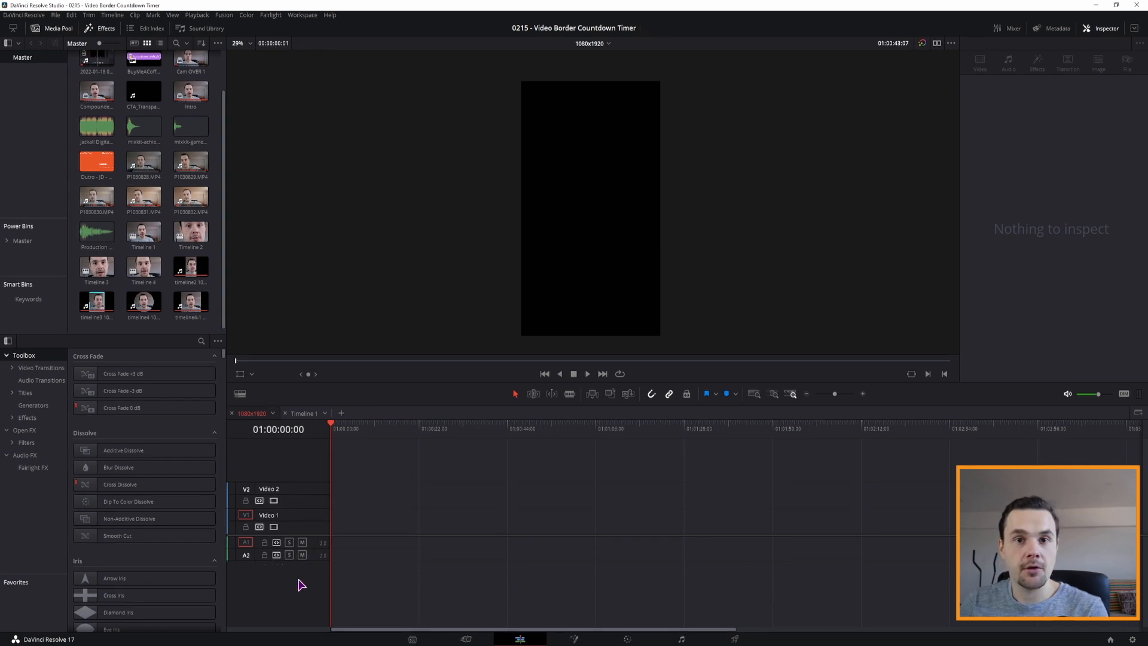
Rename the Video 1 track as Main and the Video 2 track as B roll
double_click(273, 523)
left_click(258, 520)
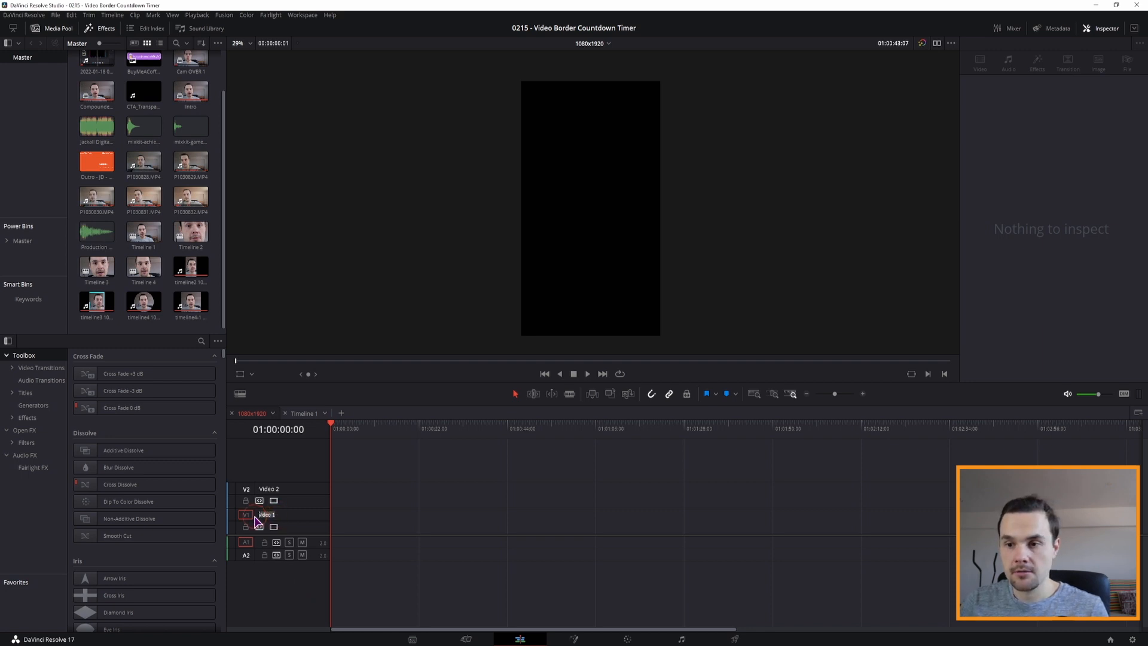
type("Main")
double_click(260, 489)
type("B ")
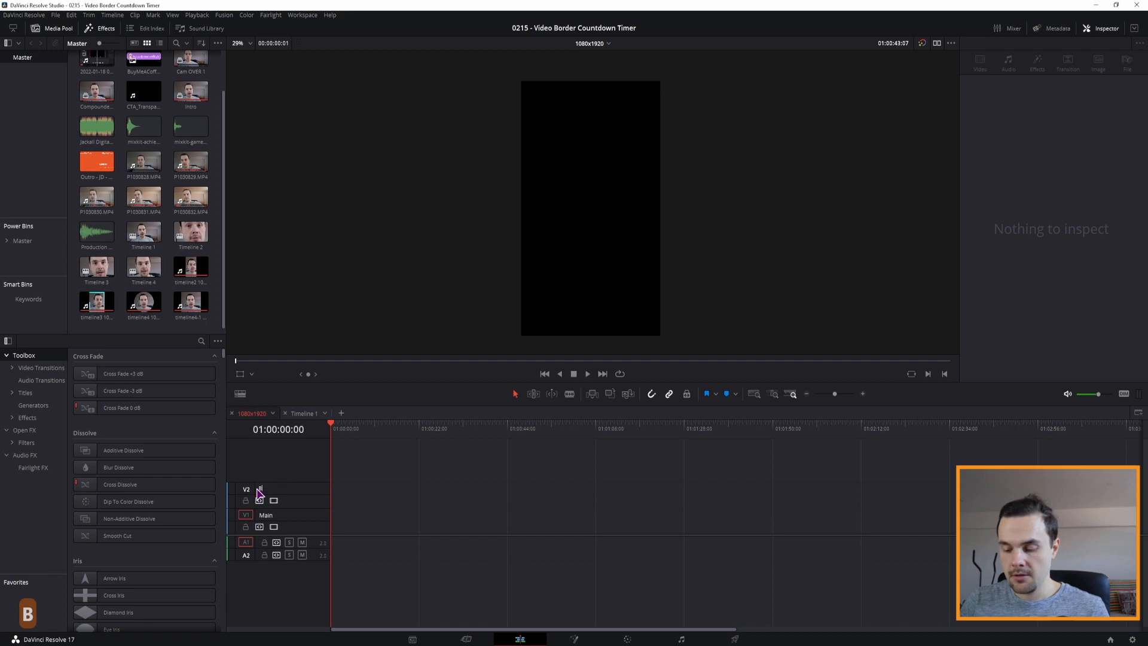
type("roll")
key("Return")
Add a third video track above B roll and name it FX
right_click(280, 475)
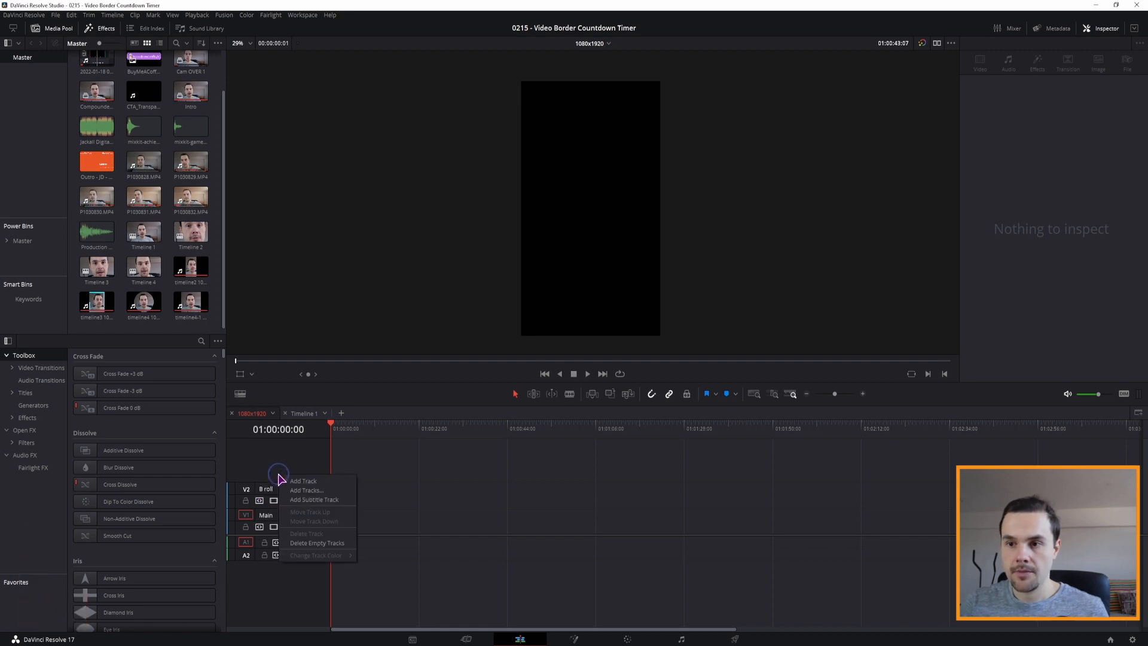
left_click(291, 482)
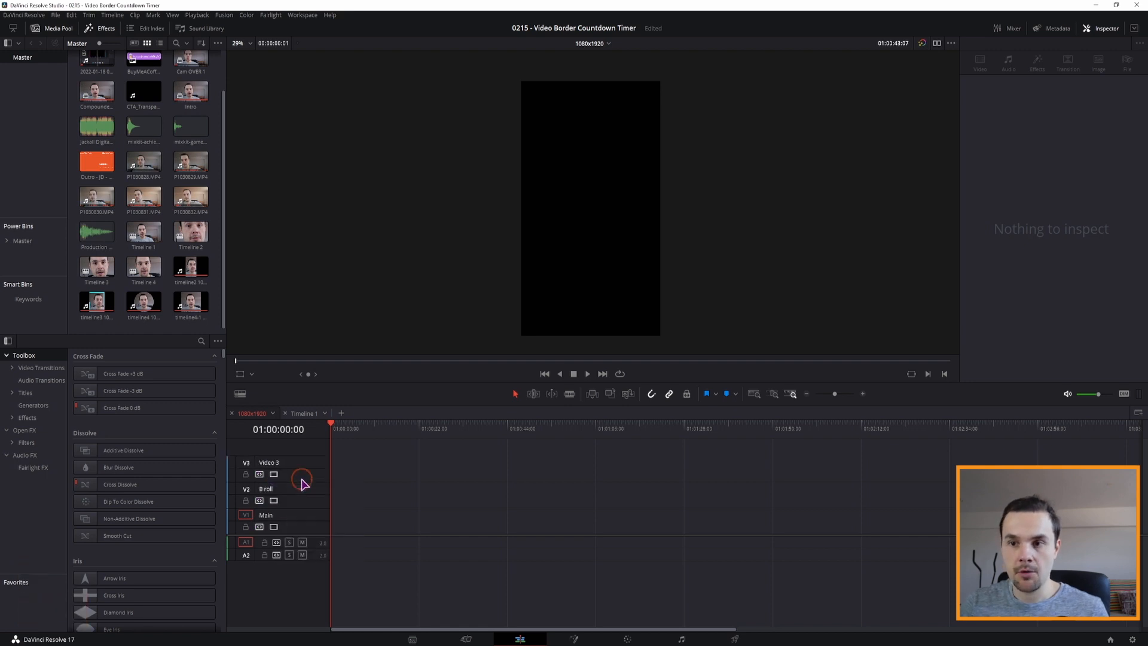
double_click(272, 464)
type("FX")
left_click(286, 592)
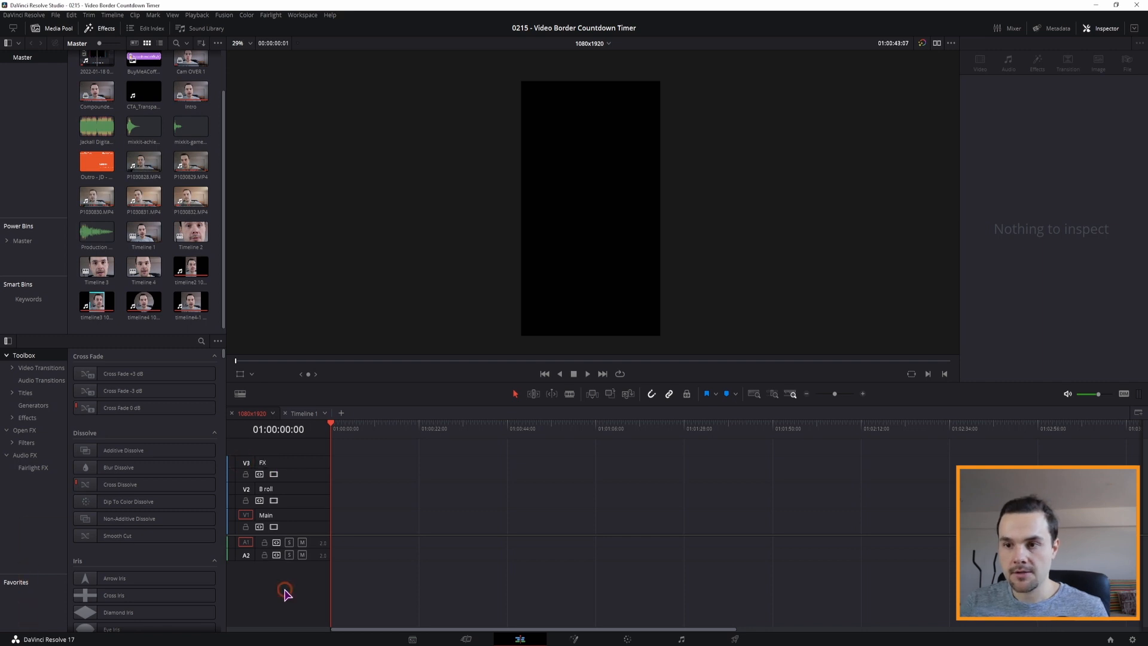
Find the Adjustment Clip effect, place it at the timeline start on a new track above FX, and name that track Adjust
left_click(202, 341)
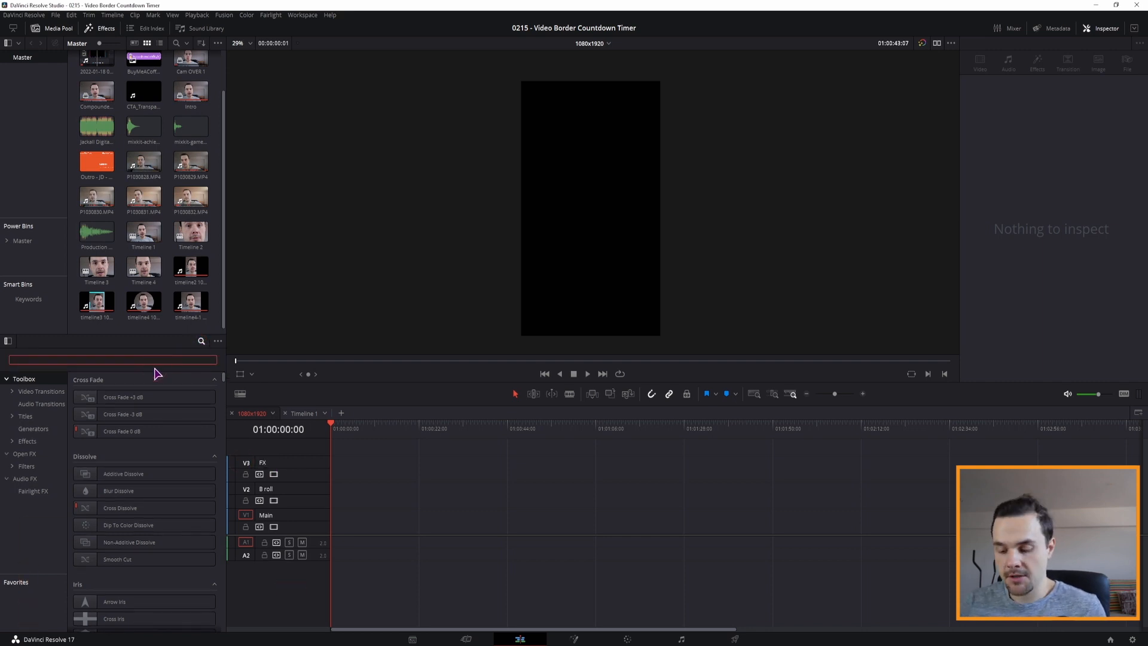
type("adj")
left_click_drag(157, 397, 345, 478)
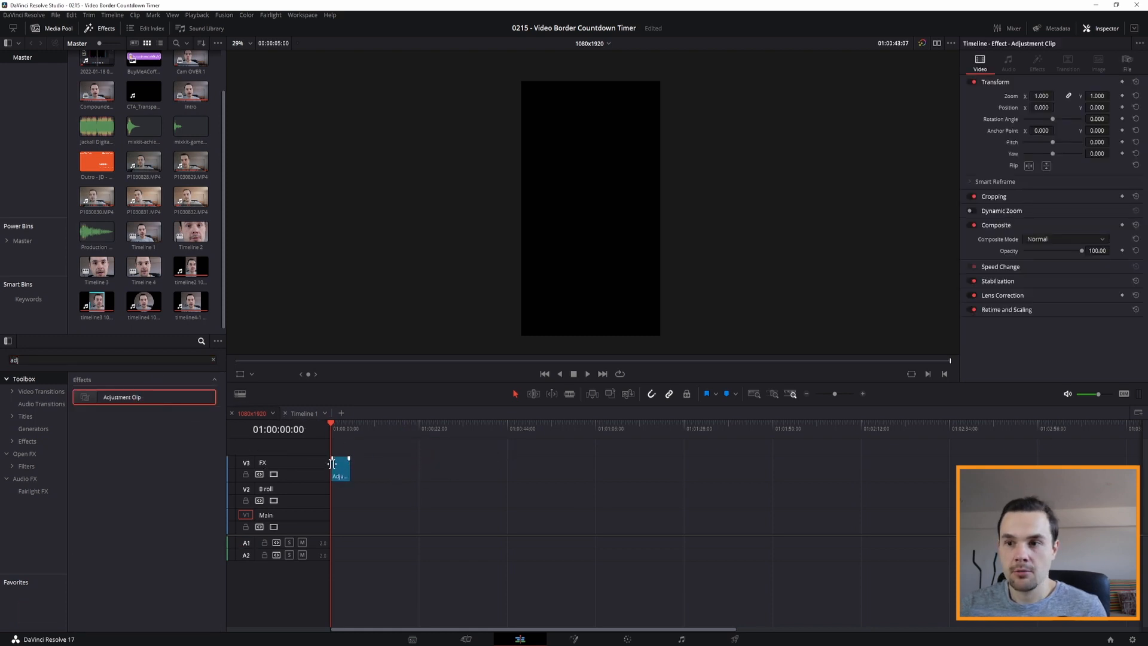
left_click_drag(339, 471, 339, 448)
triple_click(268, 447)
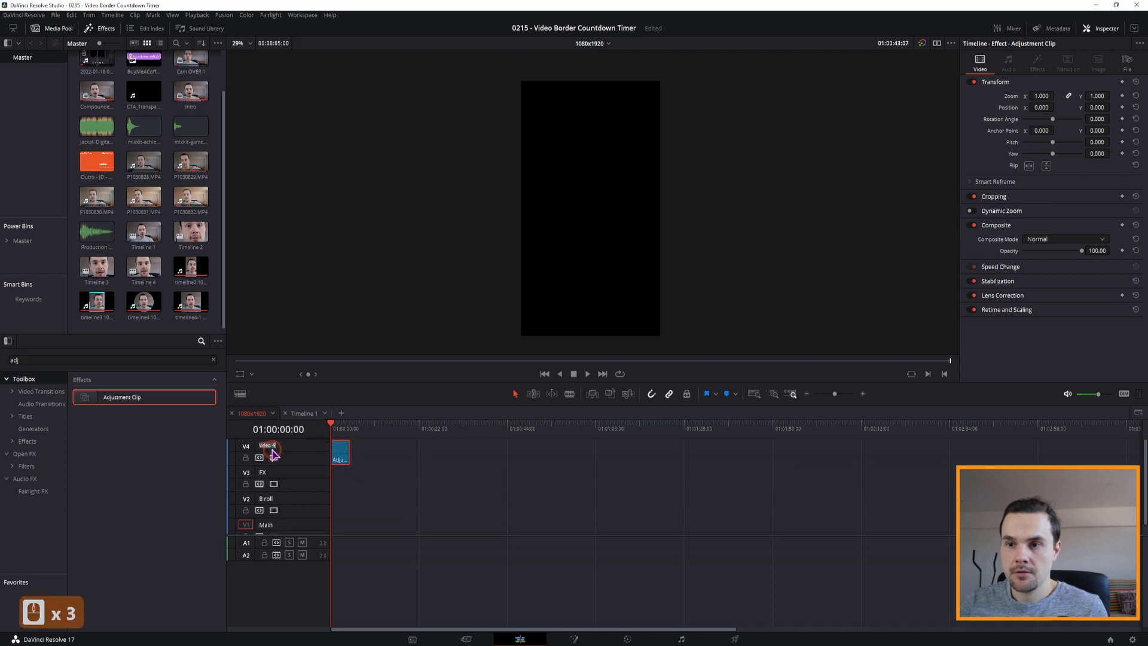
type("Adjust")
key("Return")
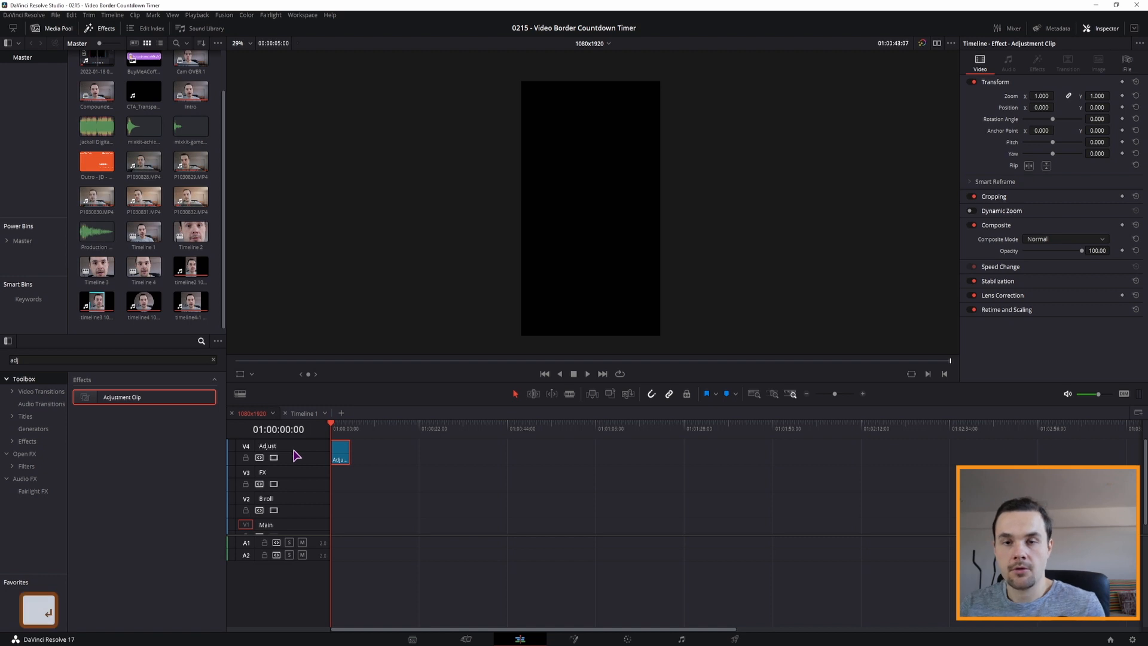
Set the adjustment clip's length to 15 seconds and check the maximum Instagram Stories length in the Promo web guide
left_click_drag(350, 453, 419, 455)
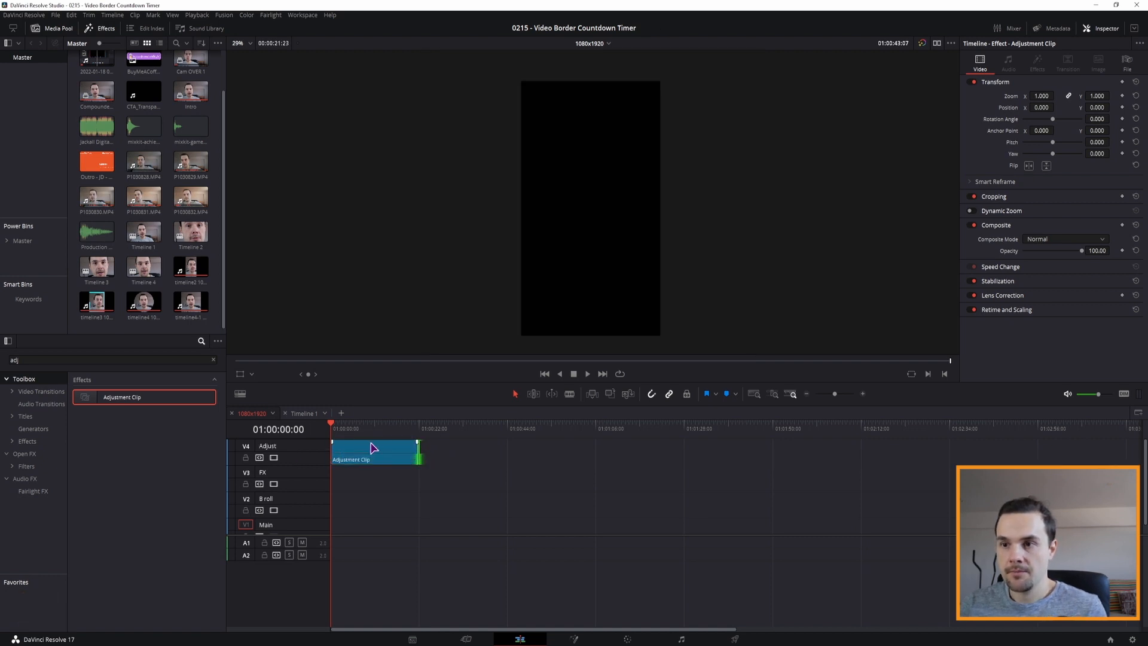
left_click_drag(377, 428, 392, 428)
key("Right")
key("Right")
key("Left")
key("Left")
key("Left")
key("Left")
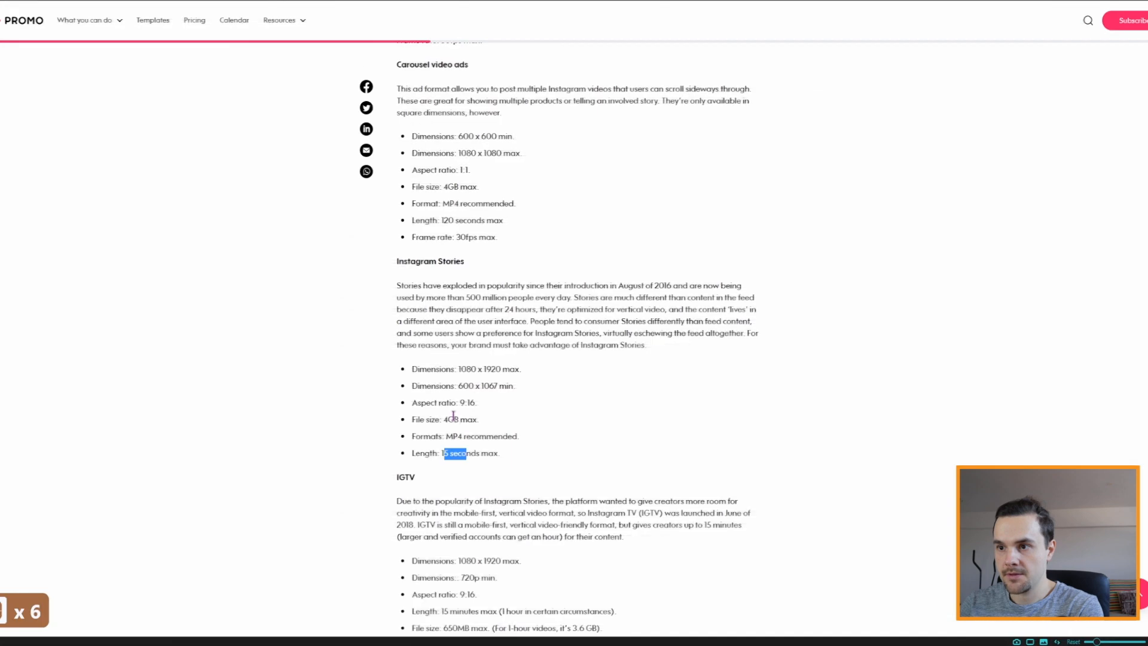
left_click(451, 457)
left_click_drag(445, 453, 472, 454)
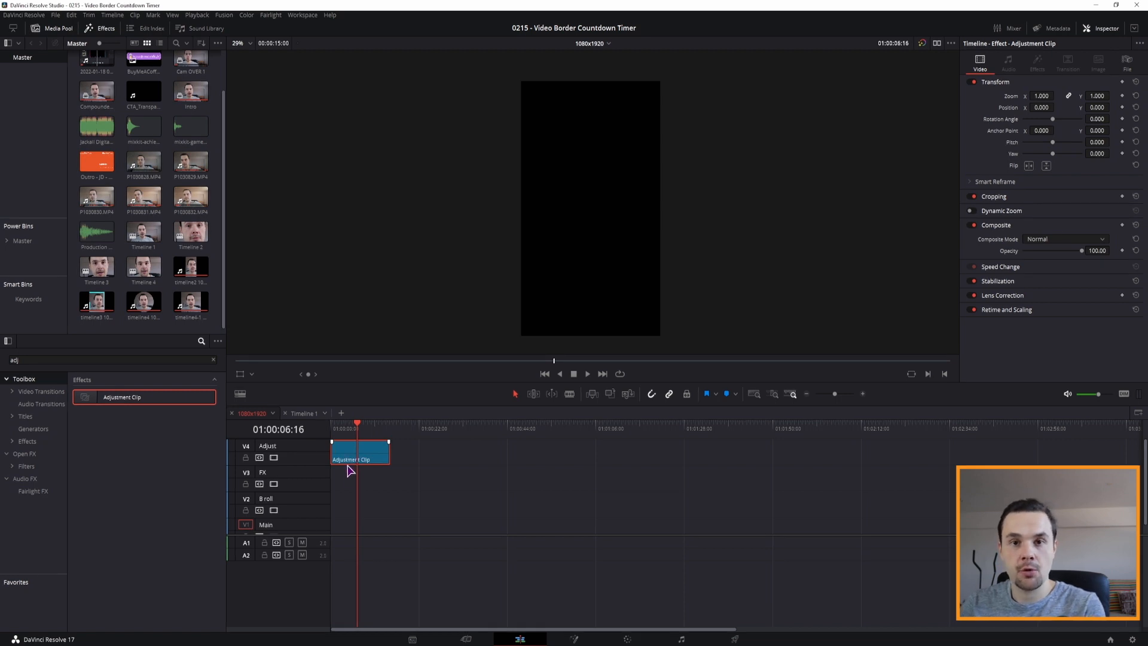
Apply the FrameTimerRectangleGrid - Jackall Digital effect to the adjustment clip and preview it at 01:00:09:14
scroll(353, 508, "down", 4)
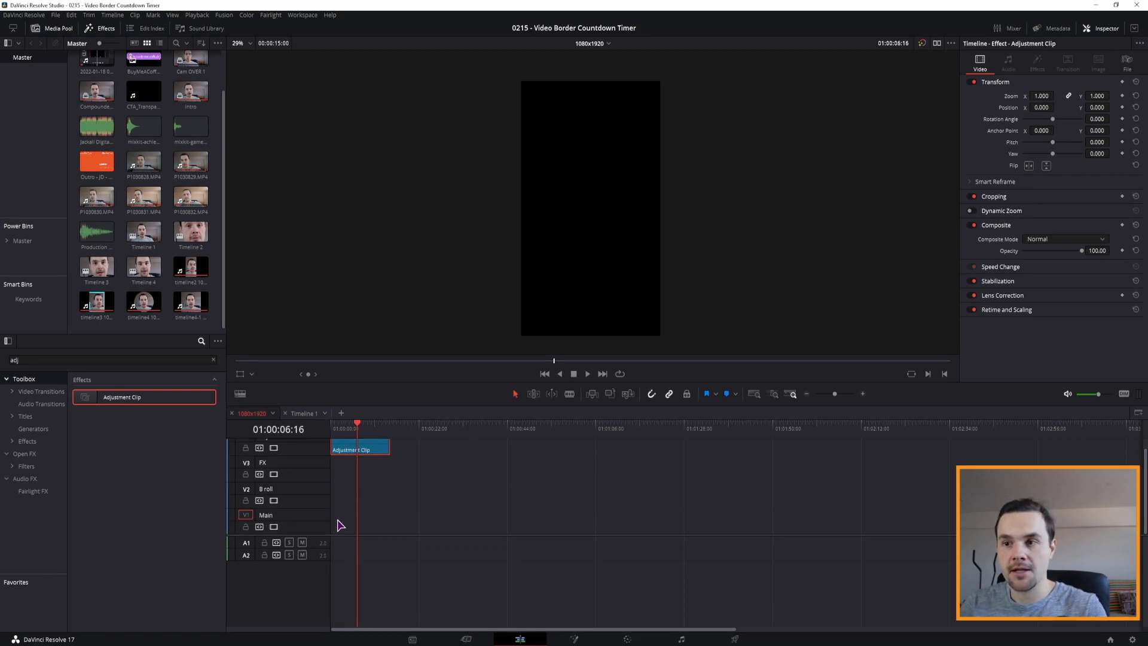
scroll(341, 525, "up", 2)
left_click(27, 440)
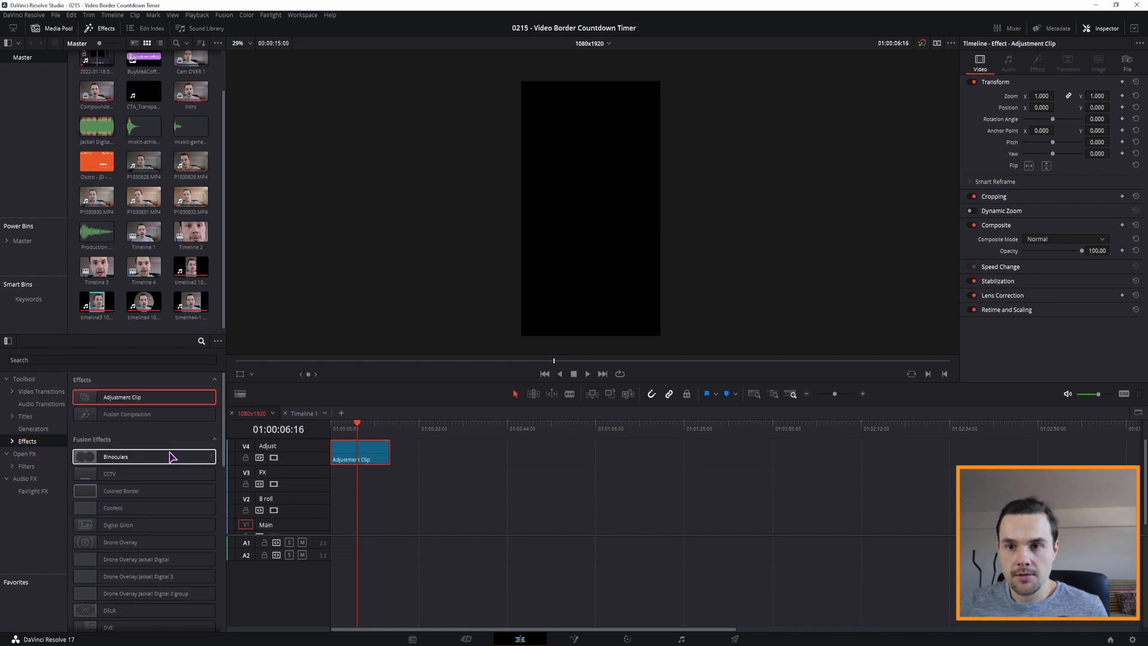
scroll(120, 539, "down", 5)
left_click(107, 583)
left_click_drag(107, 585, 372, 425)
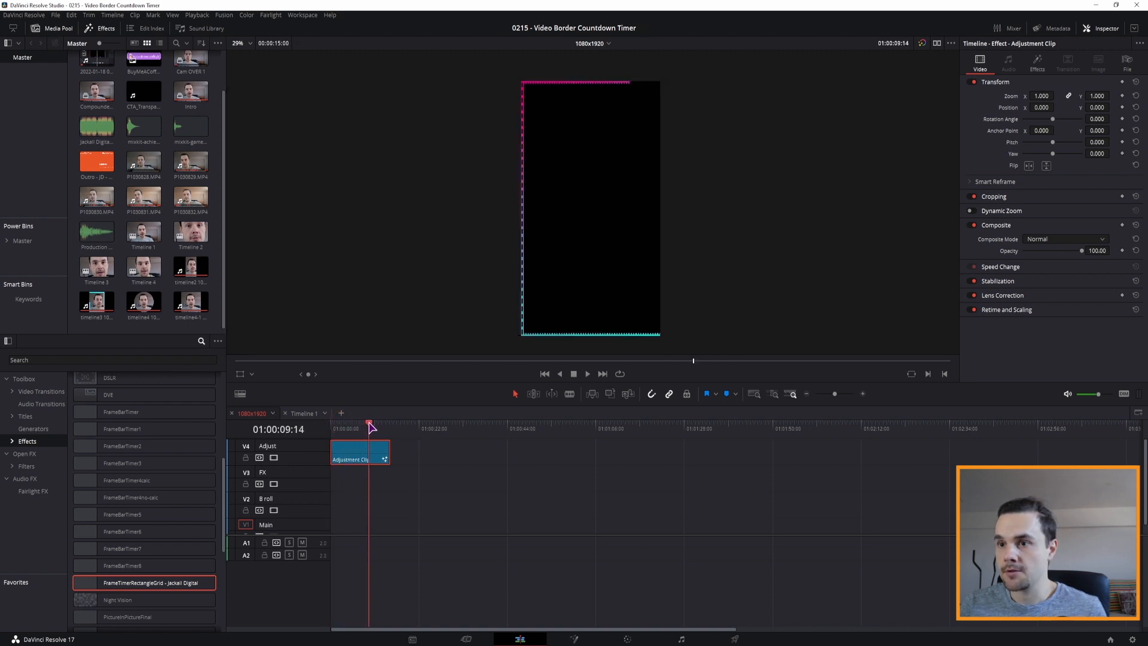
In the frame timer effect's controls, set Row Cells to 63, Column Cells to 59 and the Grid Visibility red to 1.0
left_click(1038, 70)
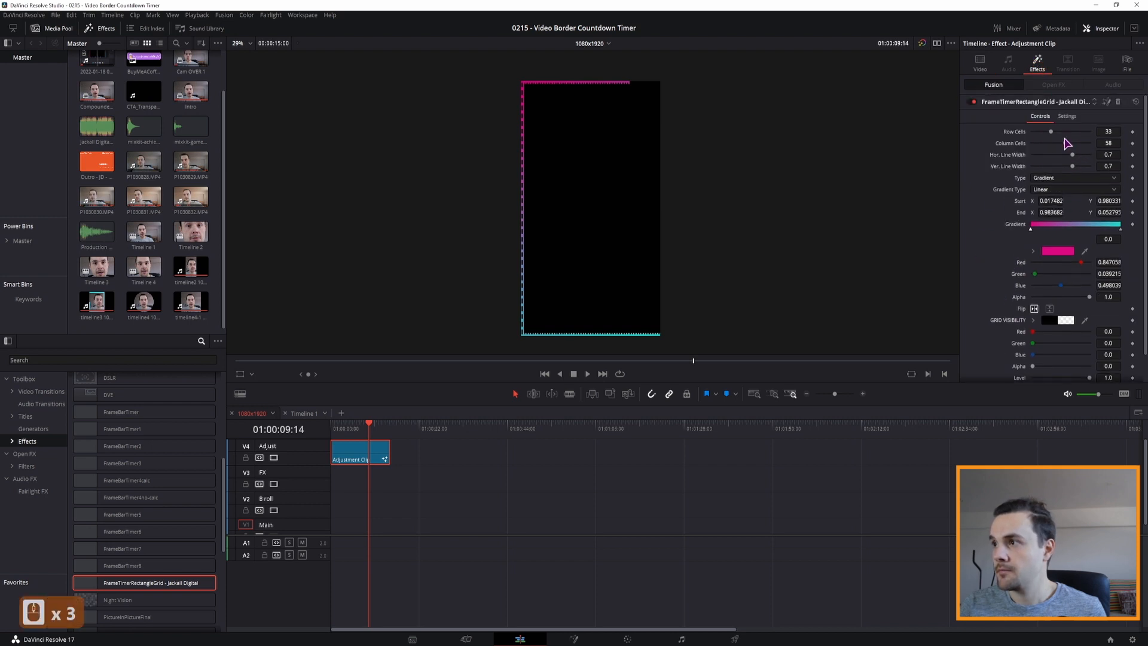
mouse_move(1051, 131)
left_mouse_down()
mouse_move(1080, 143)
mouse_move(1063, 147)
left_mouse_up()
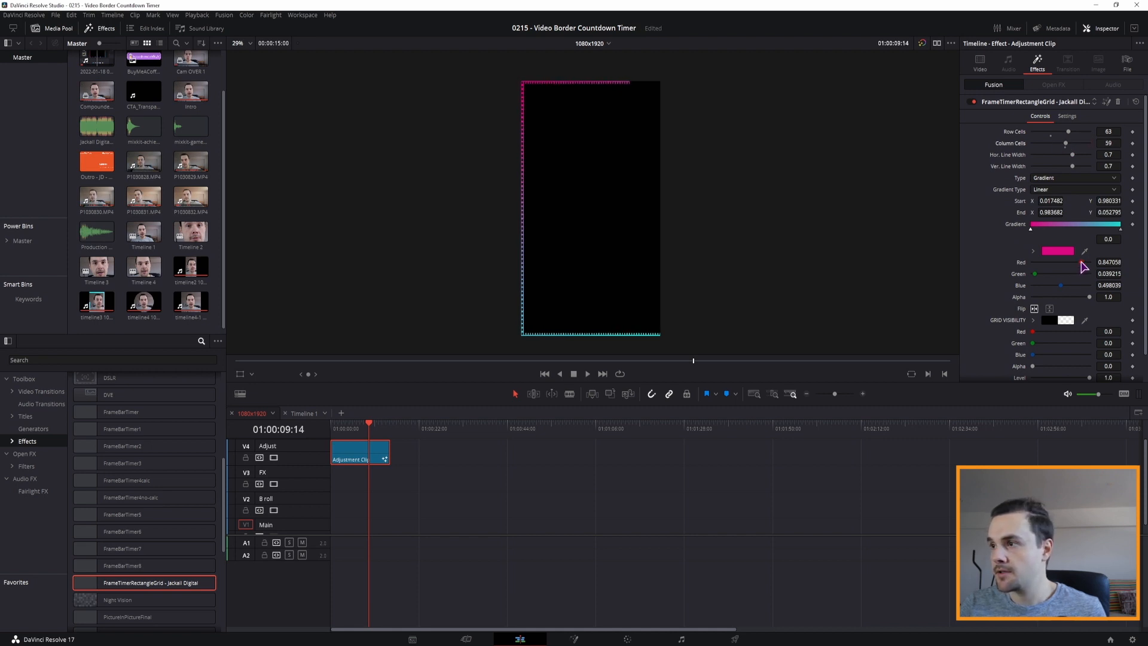
left_click_drag(1032, 332, 1125, 328)
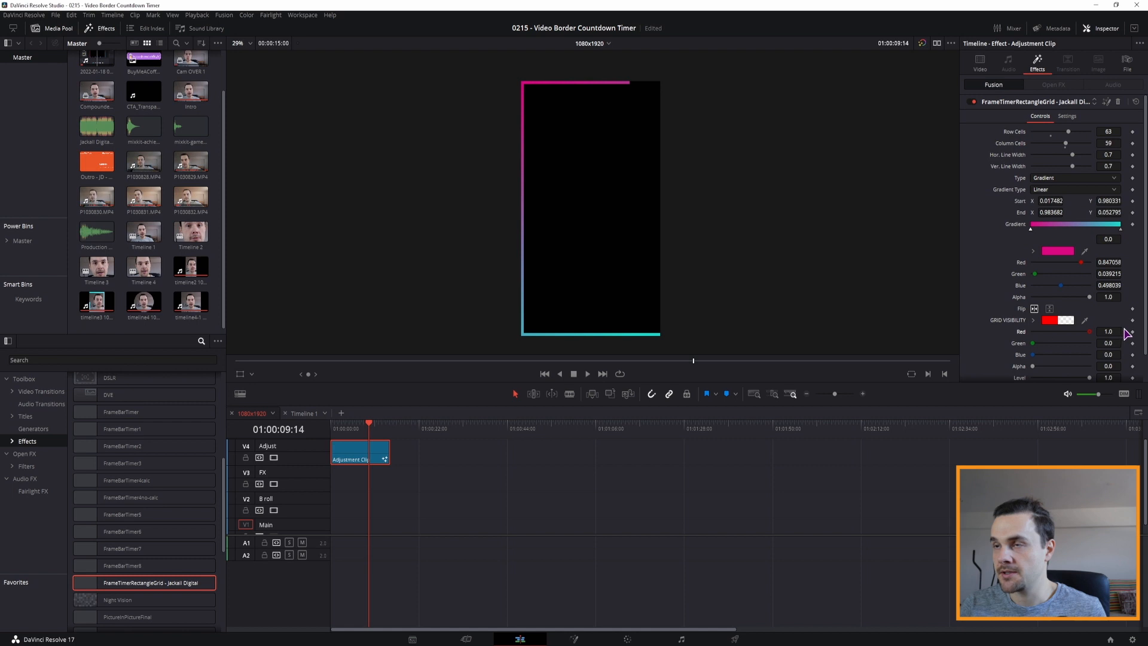
Reduce the frame timer's Row Cells and Column Cells to 1 and both horizontal and vertical line widths to 0.0
left_click_drag(1068, 131, 996, 134)
left_click_drag(1073, 155, 1016, 156)
left_click_drag(1073, 166, 1020, 251)
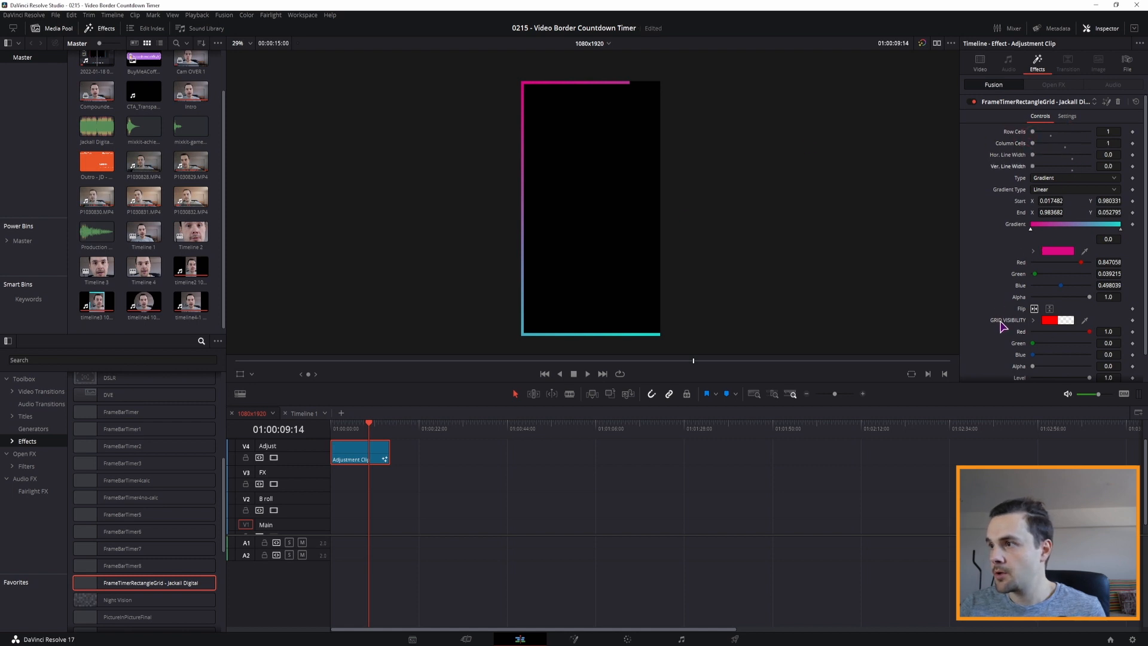
Increase the frame timer's Border Width so the countdown border is drawn thicker
scroll(1022, 312, "down", 2)
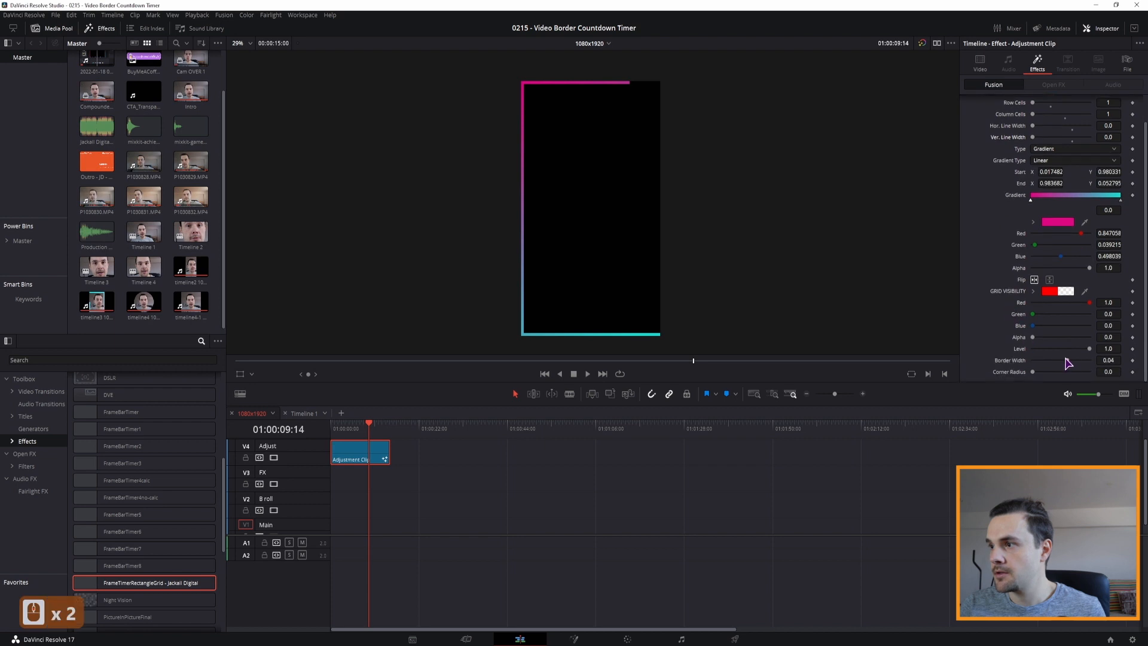
left_click_drag(1067, 359, 1048, 374)
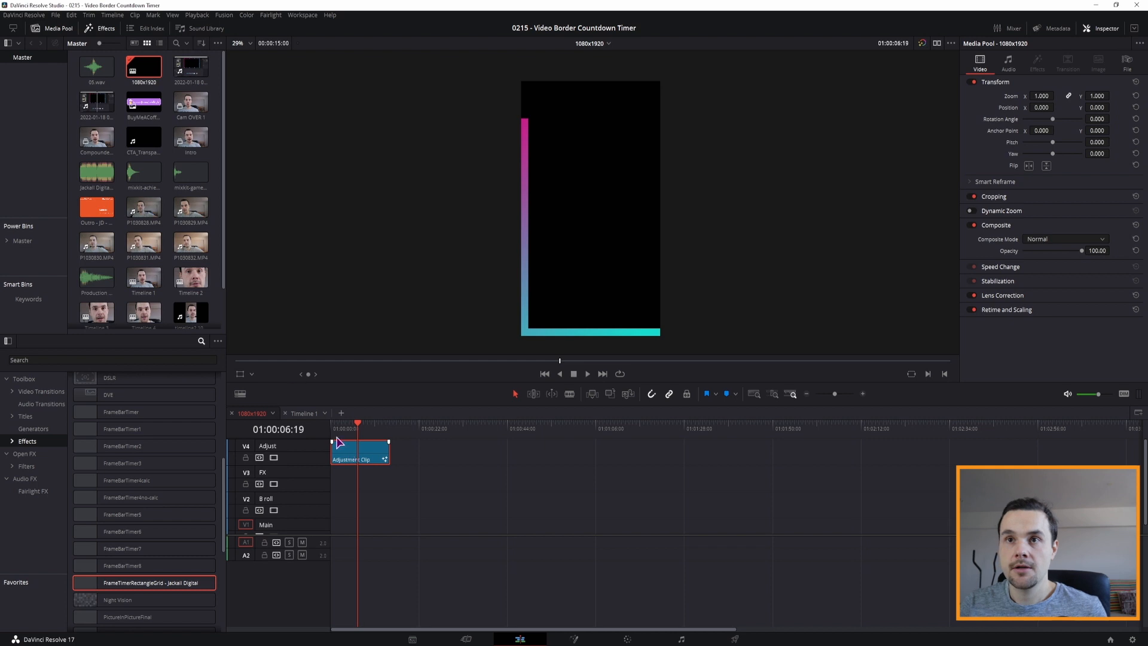
Export the 1080x1920 timeline as the DaVinci Resolve Timeline file 1080x1920.drt into the YouTube Graphics > DR Timelines folder
right_click(147, 77)
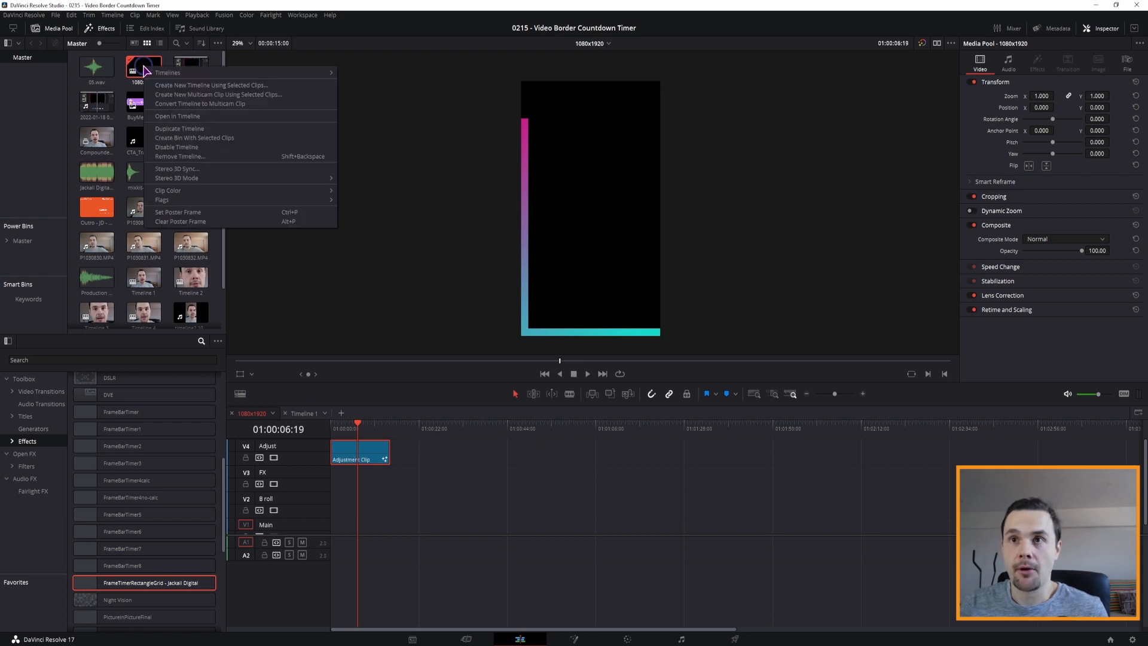
mouse_move(183, 74)
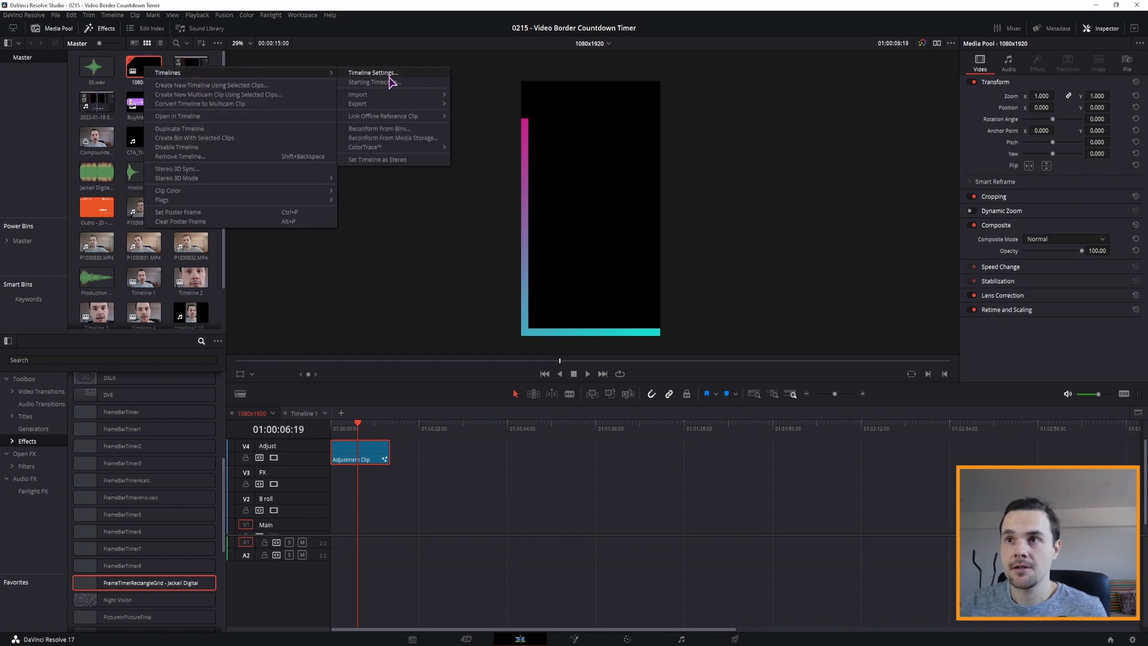
mouse_move(383, 105)
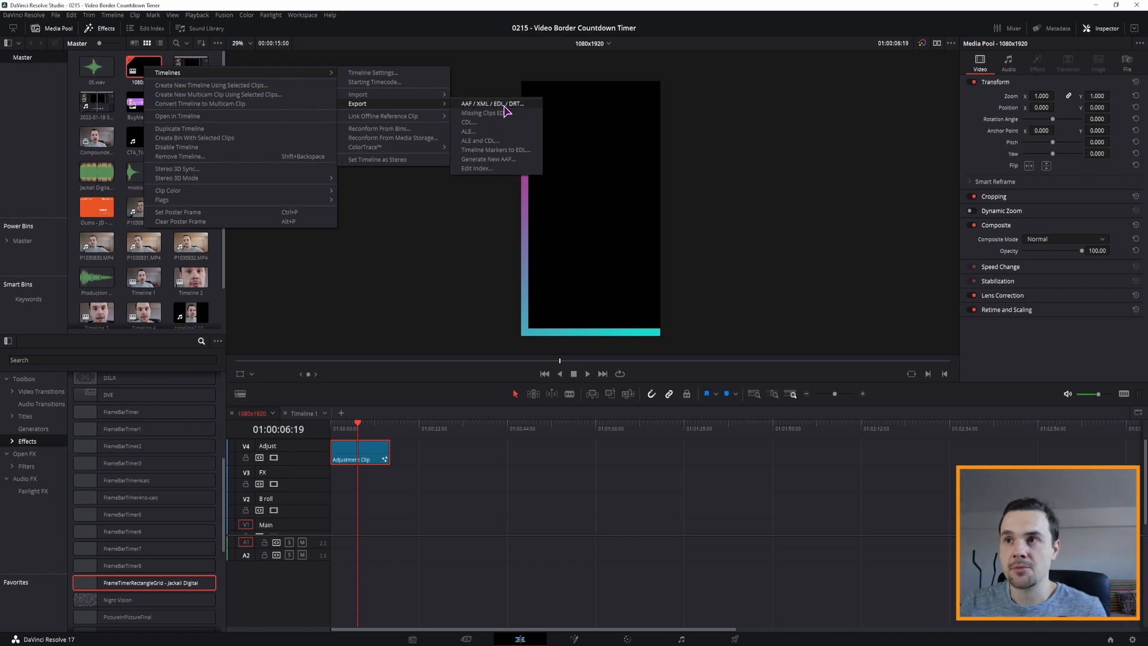
left_click(477, 105)
left_click(386, 554)
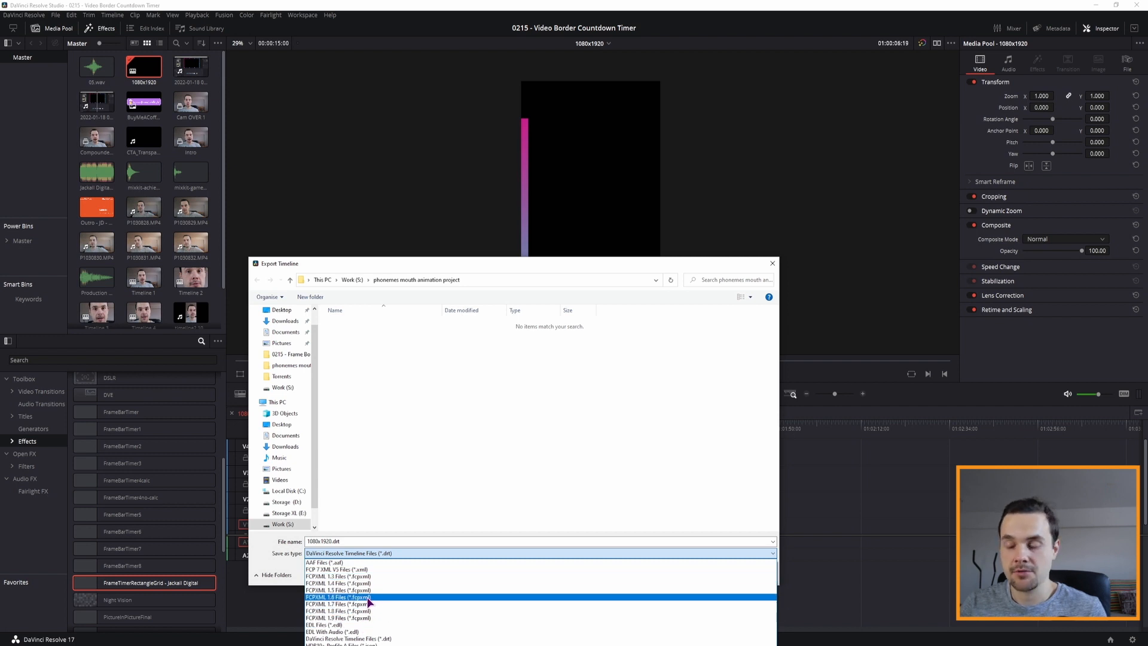
left_click(381, 638)
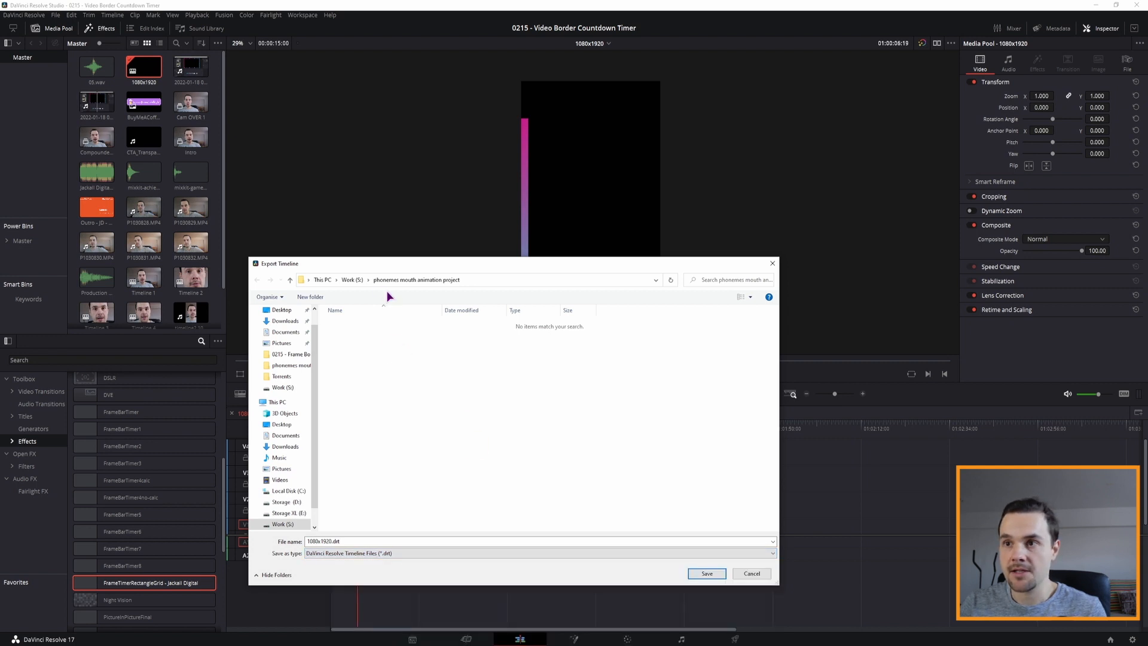
left_click(350, 279)
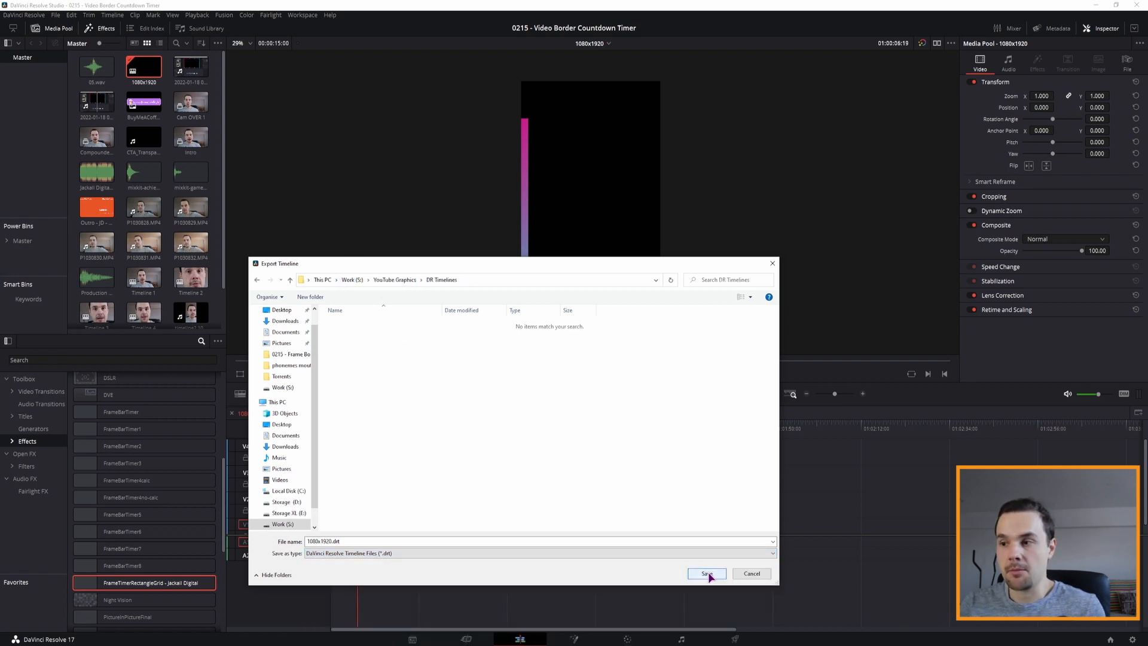
left_click(707, 573)
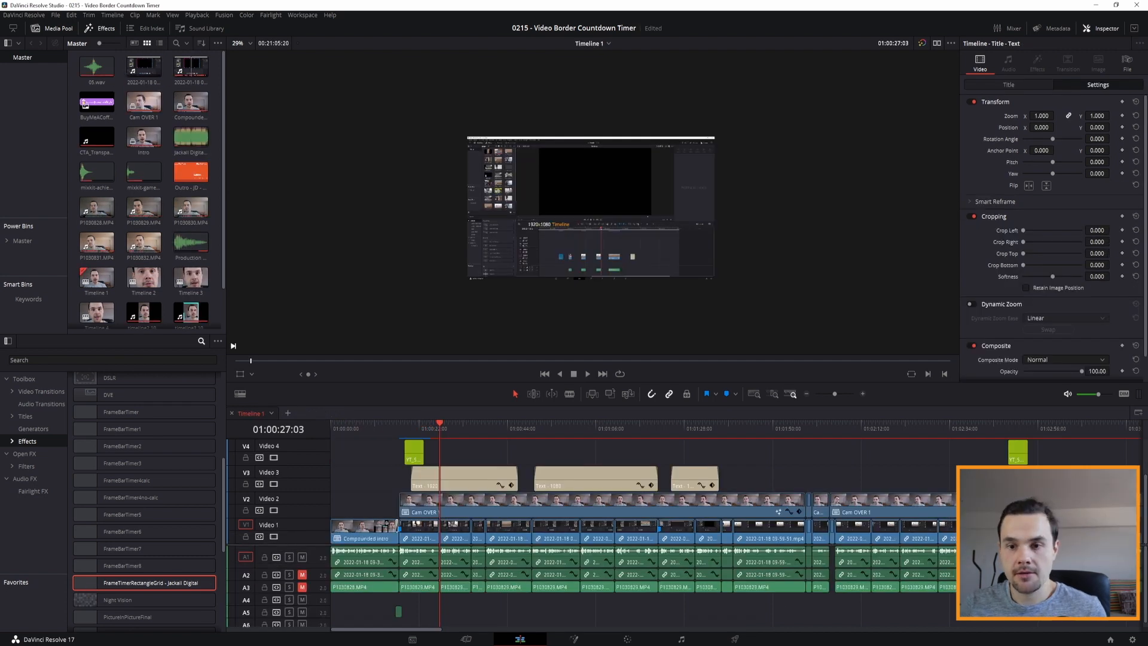
Bring the exported 1080x1920.drt timeline into the media pool and delete the imported timeline from the project
left_click_drag(450, 336, 217, 227)
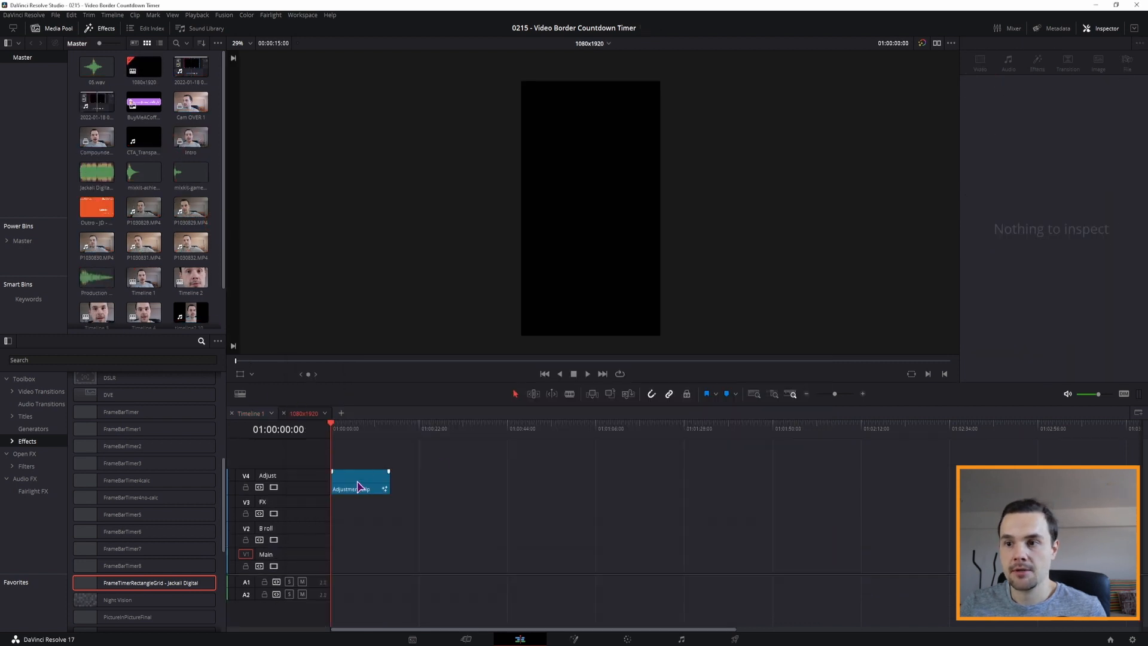
left_click(358, 486)
left_click(143, 73)
key("Delete")
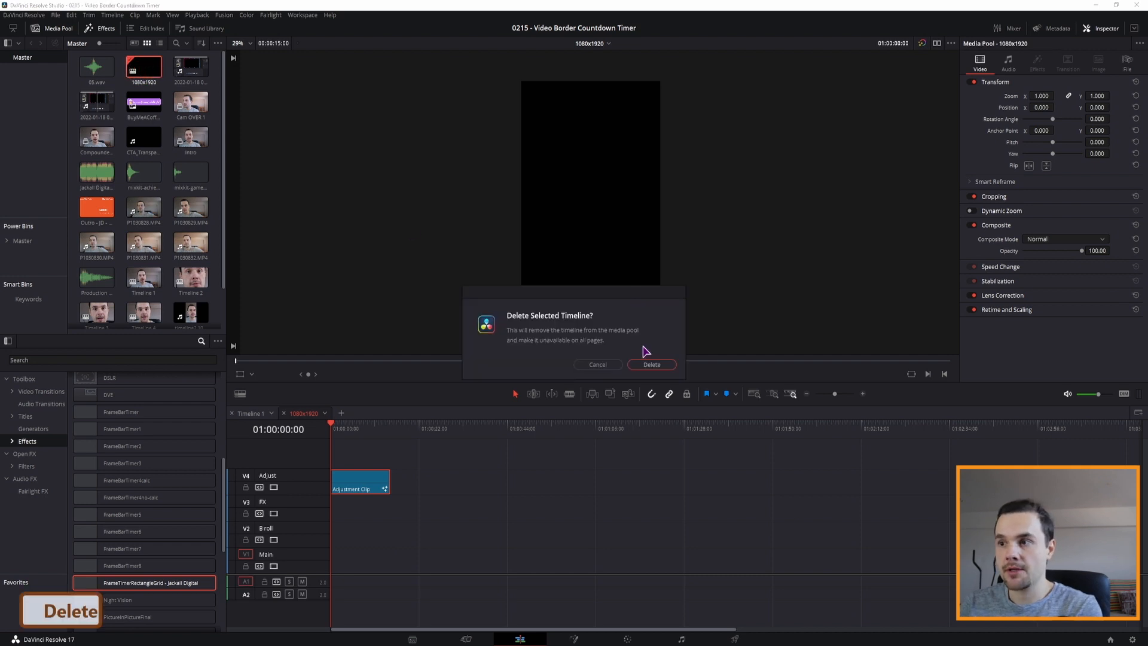
left_click(652, 364)
Import the 1080x1920.drt timeline from the DR Timelines folder into the project and close Timeline 4
right_click(219, 107)
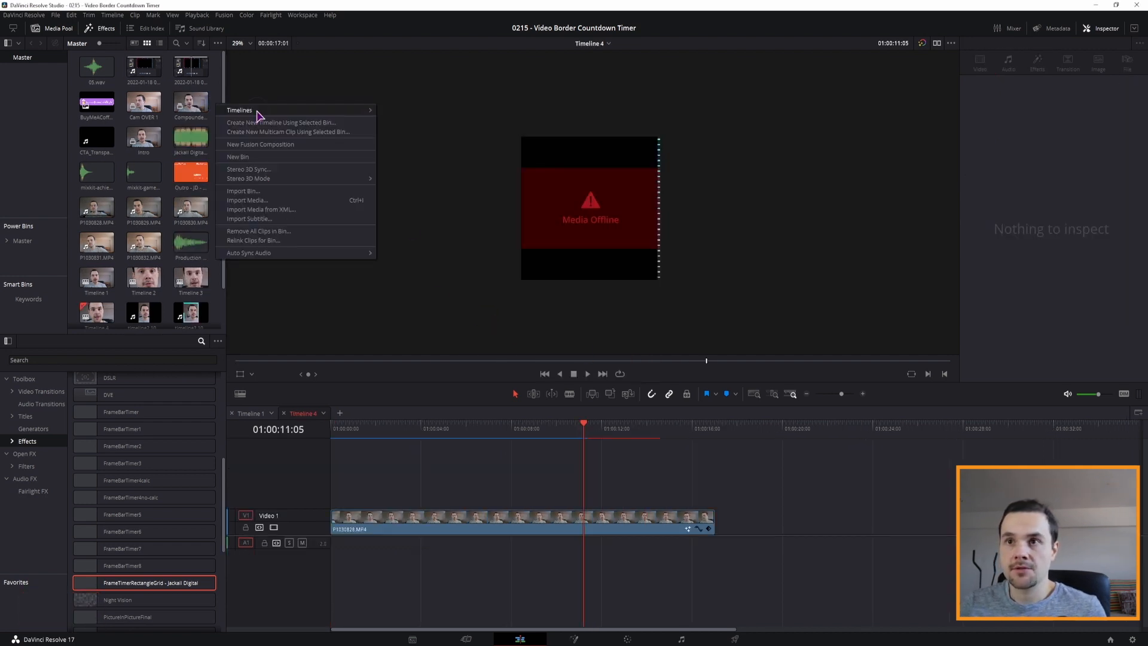
mouse_move(259, 113)
mouse_move(441, 123)
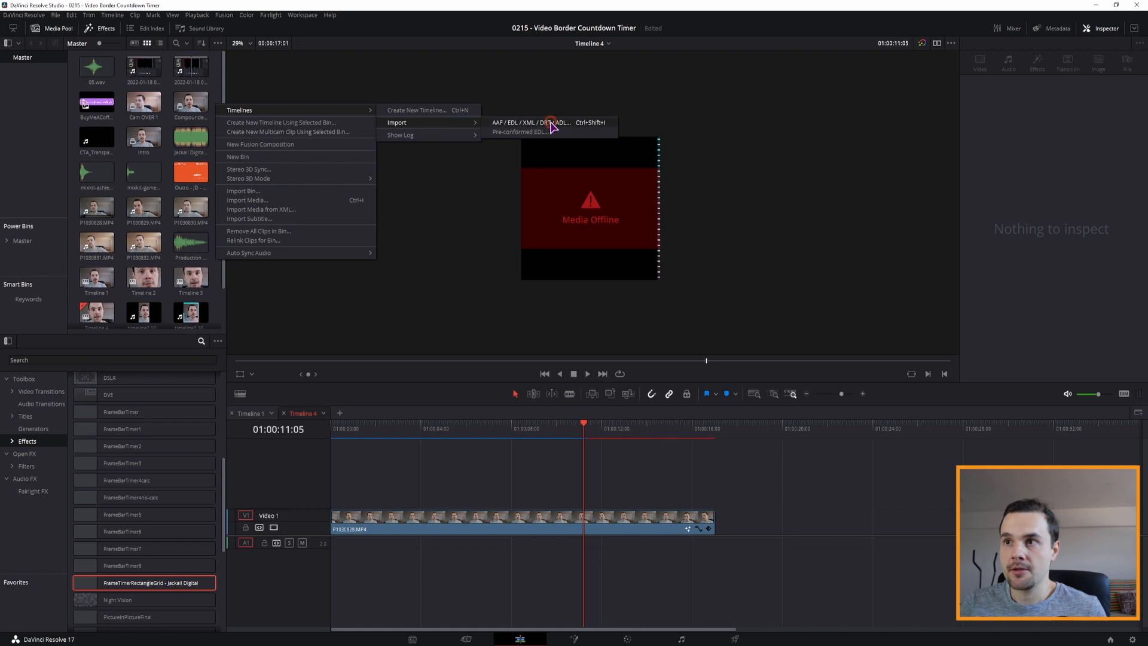
left_click(551, 126)
left_click(360, 326)
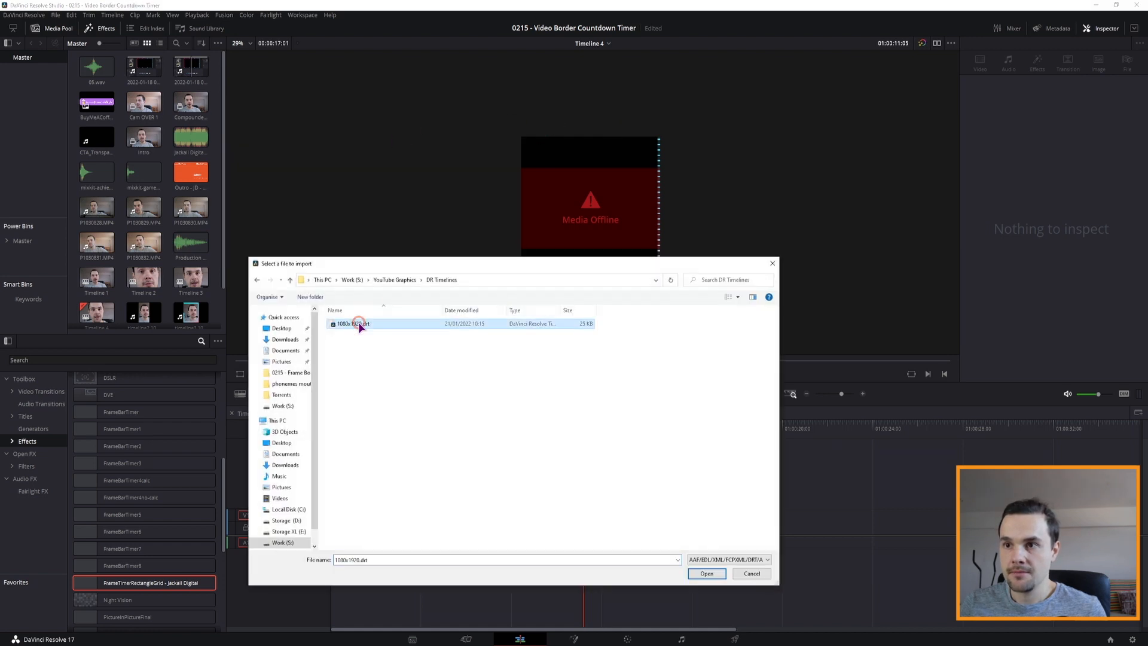
left_click(700, 572)
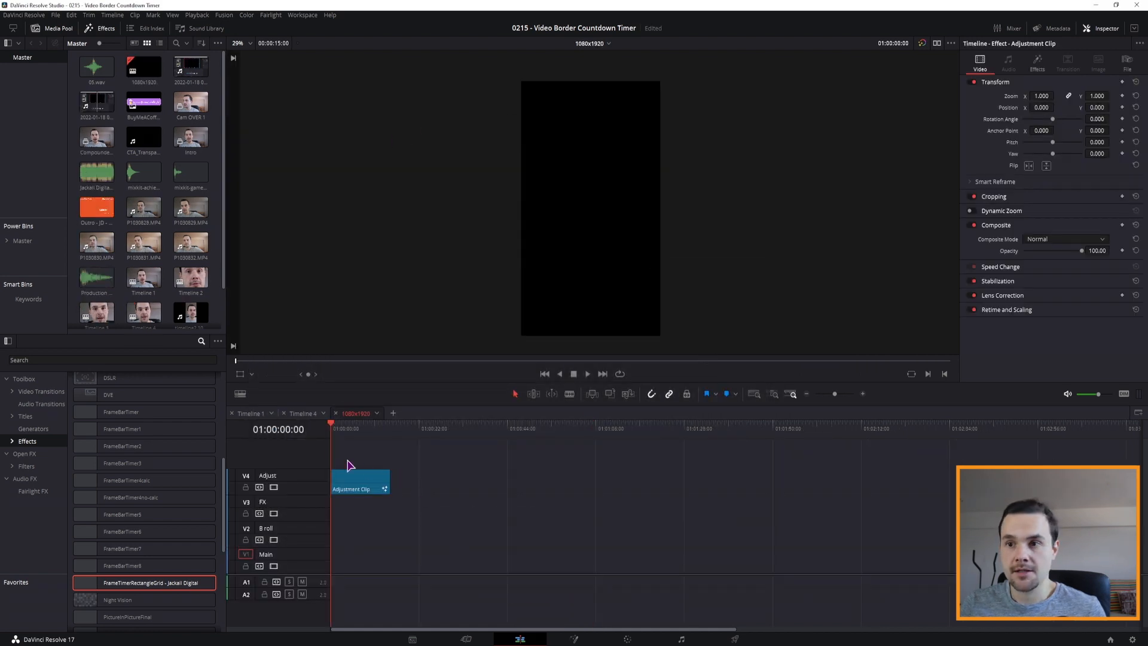
left_click(284, 413)
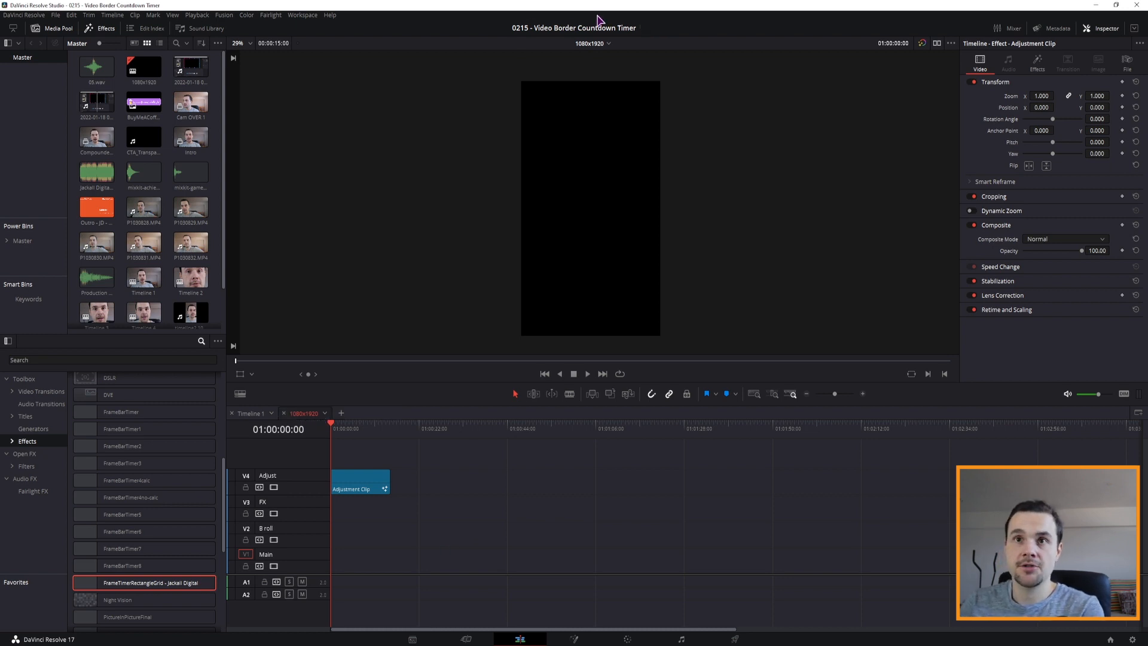
Open the automatic mouth animation project from the Project Manager's local database
left_click(56, 15)
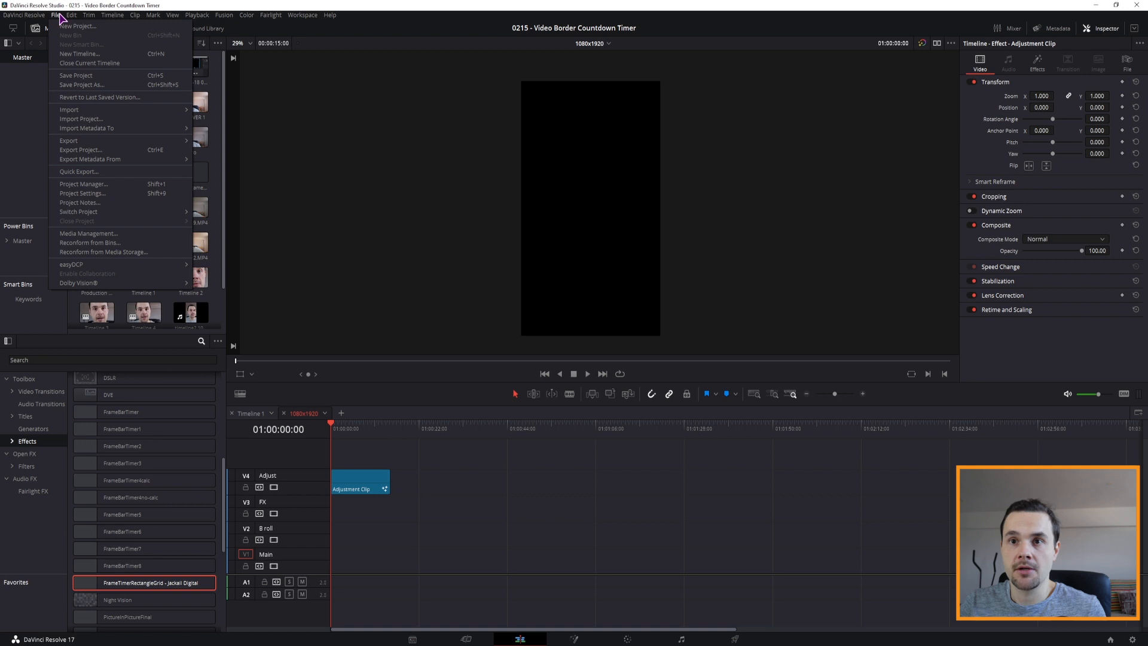
left_click(105, 184)
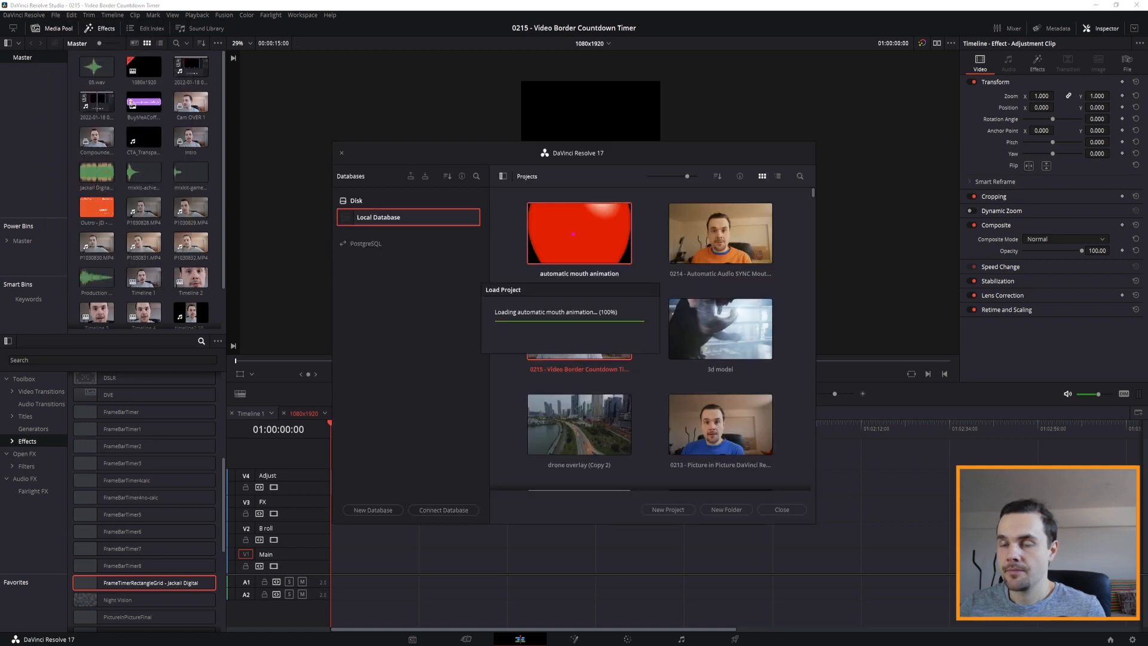
double_click(589, 224)
Import the 1080x1920.drt timeline from the DR Timelines folder into the automatic mouth animation project
right_click(143, 157)
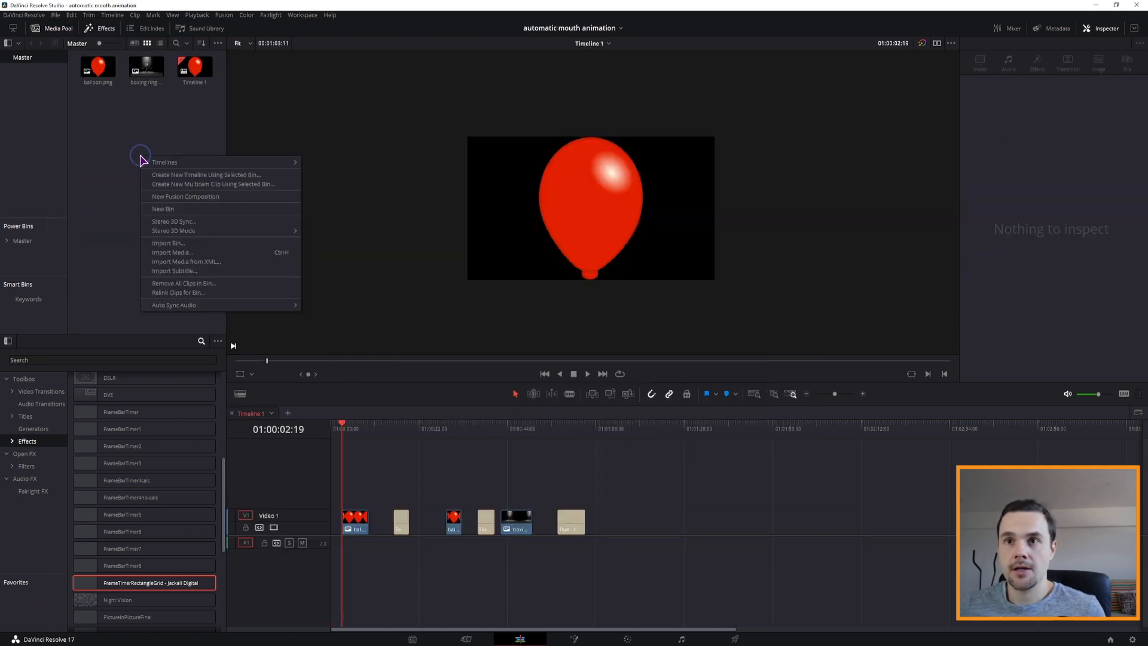
mouse_move(196, 162)
mouse_move(352, 177)
left_click(472, 179)
left_click(359, 324)
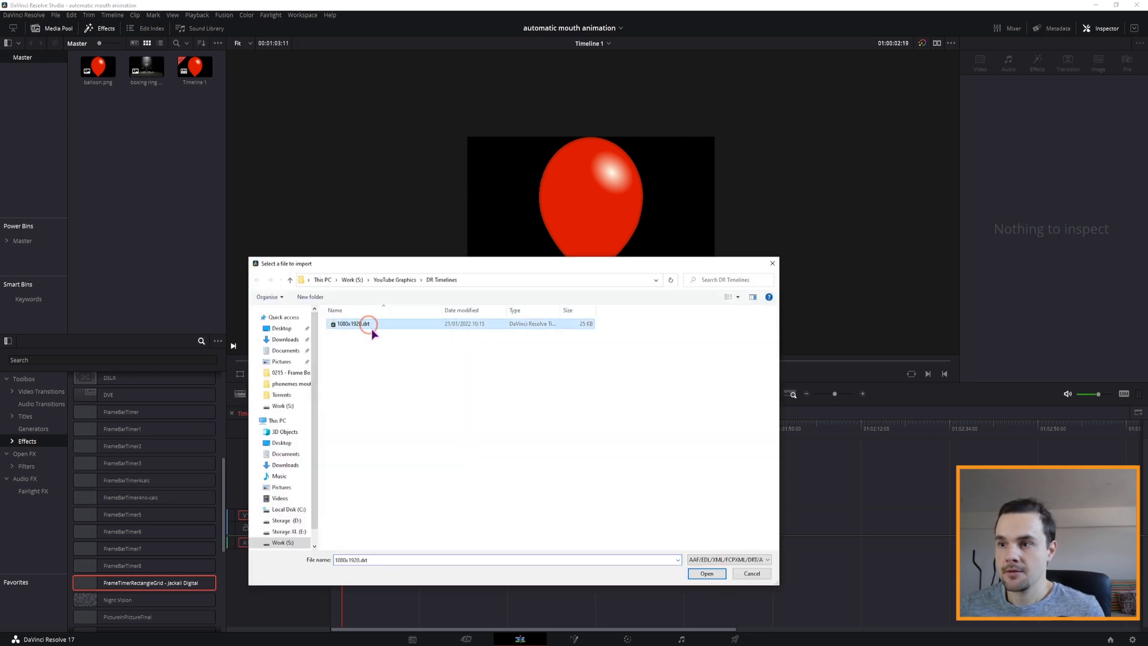
left_click(707, 574)
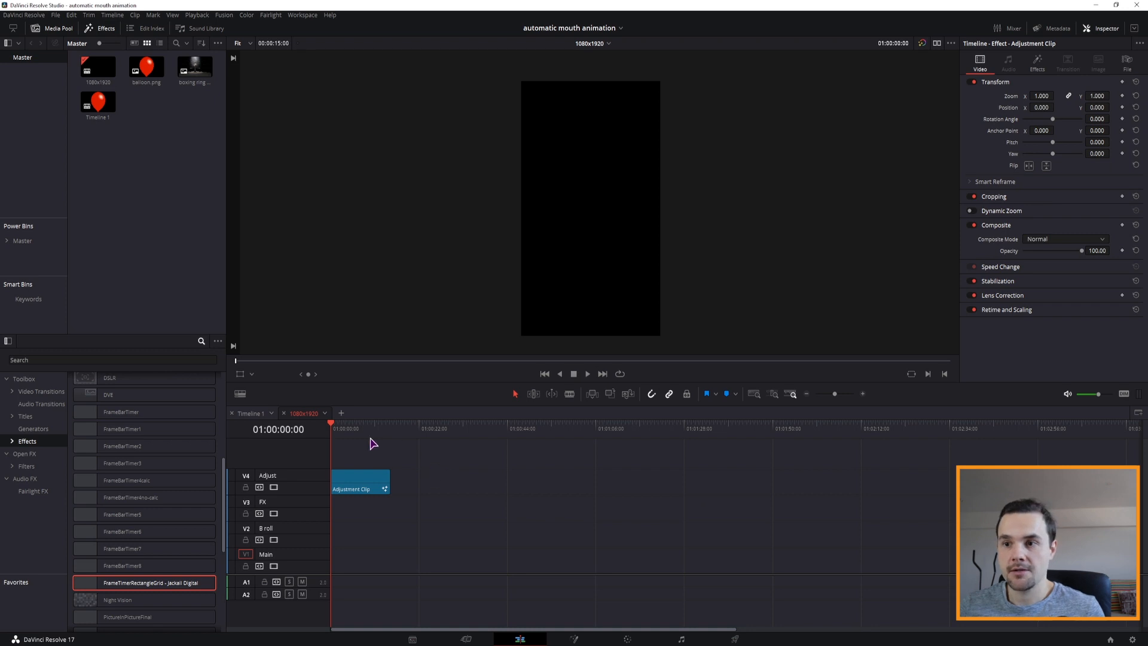
Copy all clips from Timeline 1 and paste them into the 1080x1920 timeline on the Main track
left_click(250, 414)
key("ctrl+a")
key("ctrl+c")
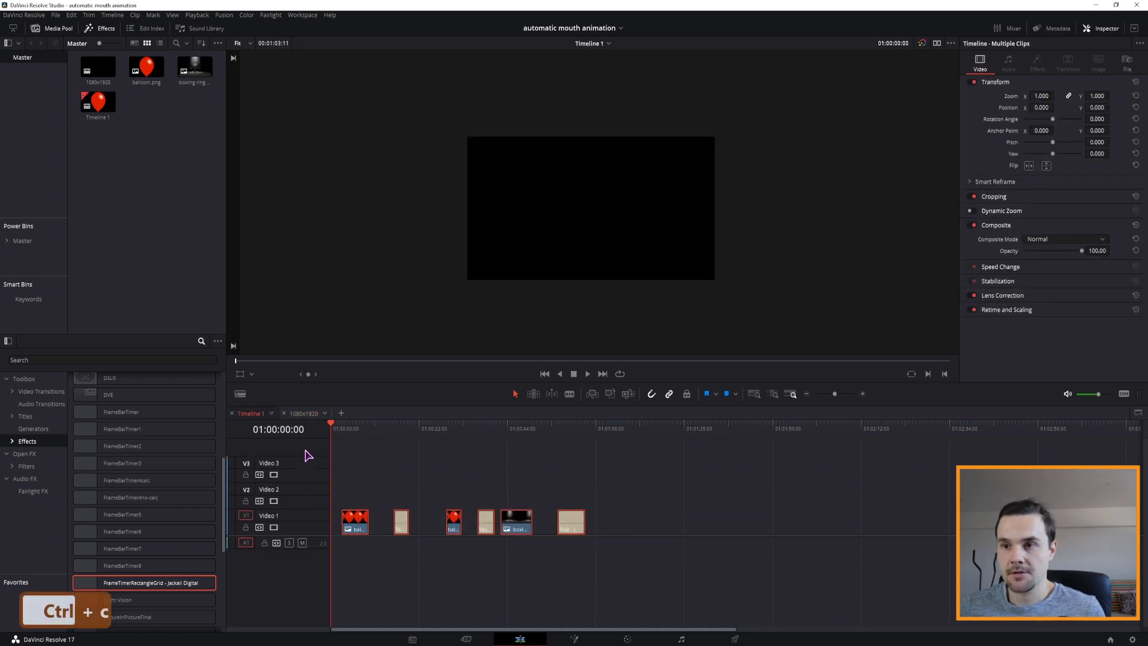
left_click(304, 413)
key("ctrl+v")
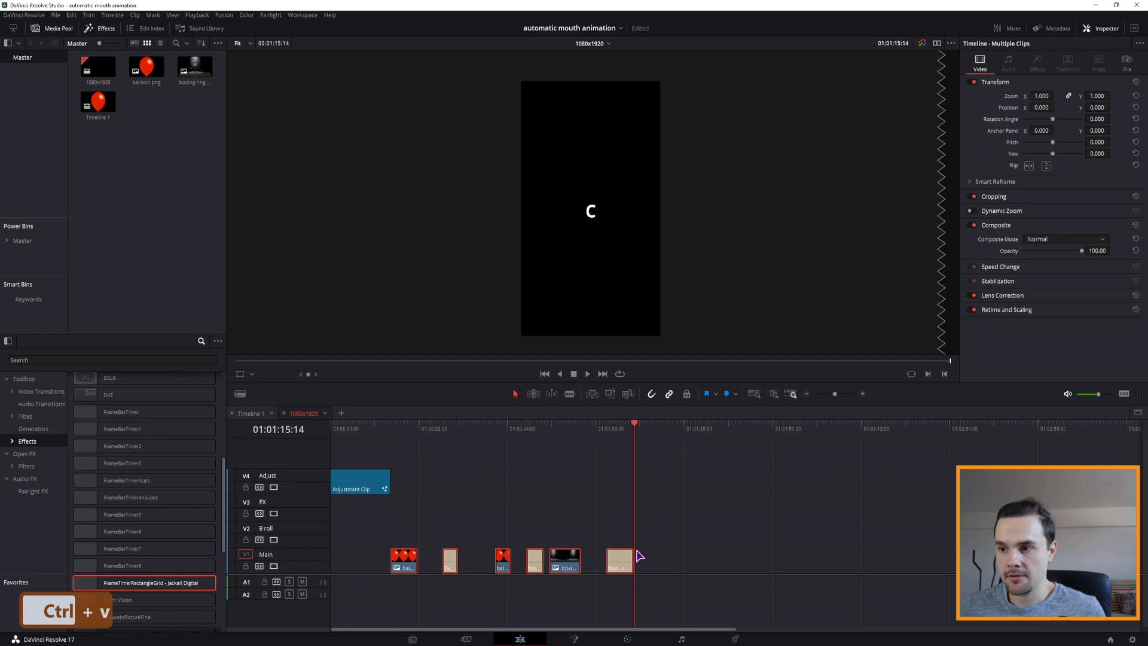
Move the pasted clips earlier on the Main track so the first balloon clip starts at 01:00:02:10 beneath the adjustment clip
left_click(392, 429)
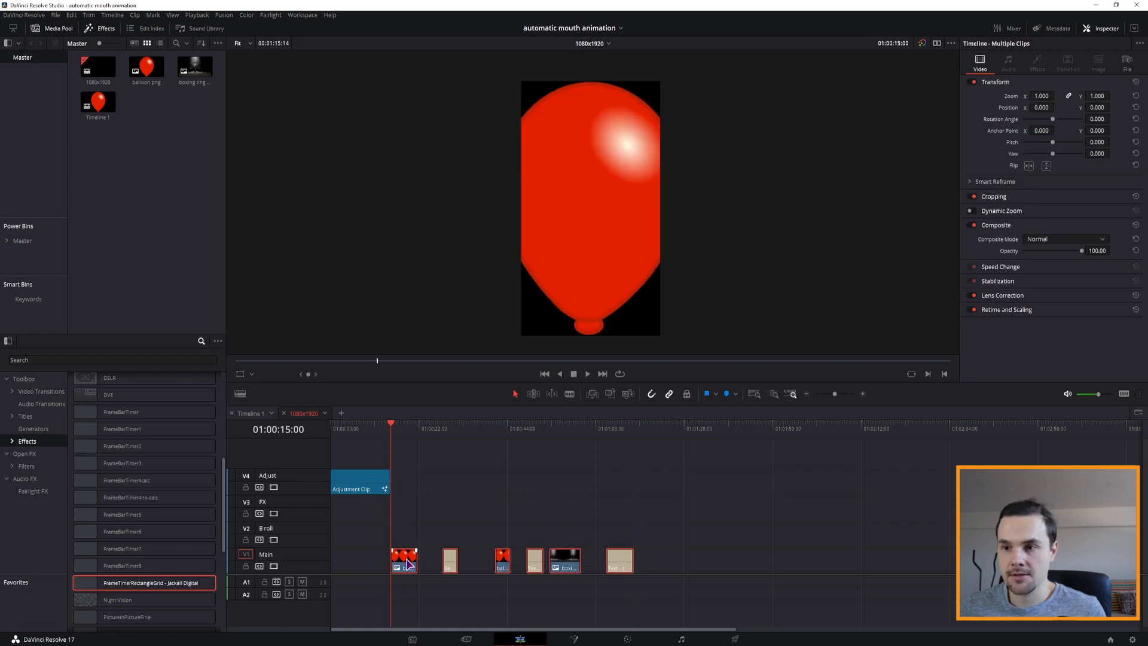
left_click(334, 430)
left_click_drag(337, 430, 340, 431)
left_click_drag(408, 568, 357, 568)
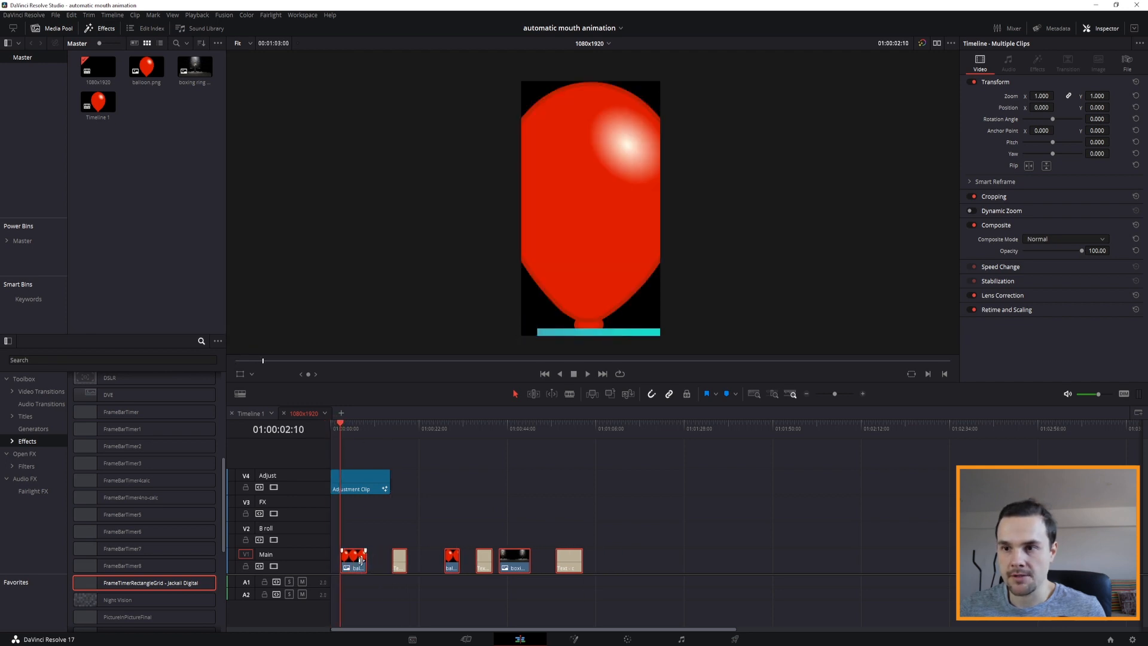
Play the 1080x1920 timeline from its start to check the border timer over the balloon clip
key("Home")
key("space")
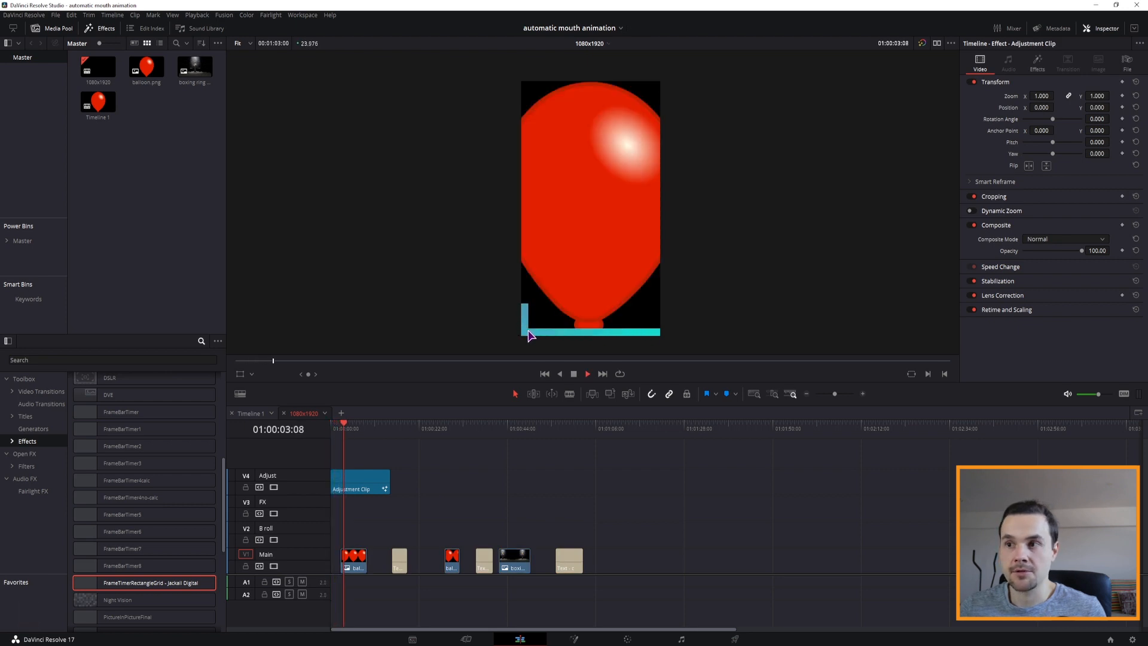
key("space")
key("space")
key("space")
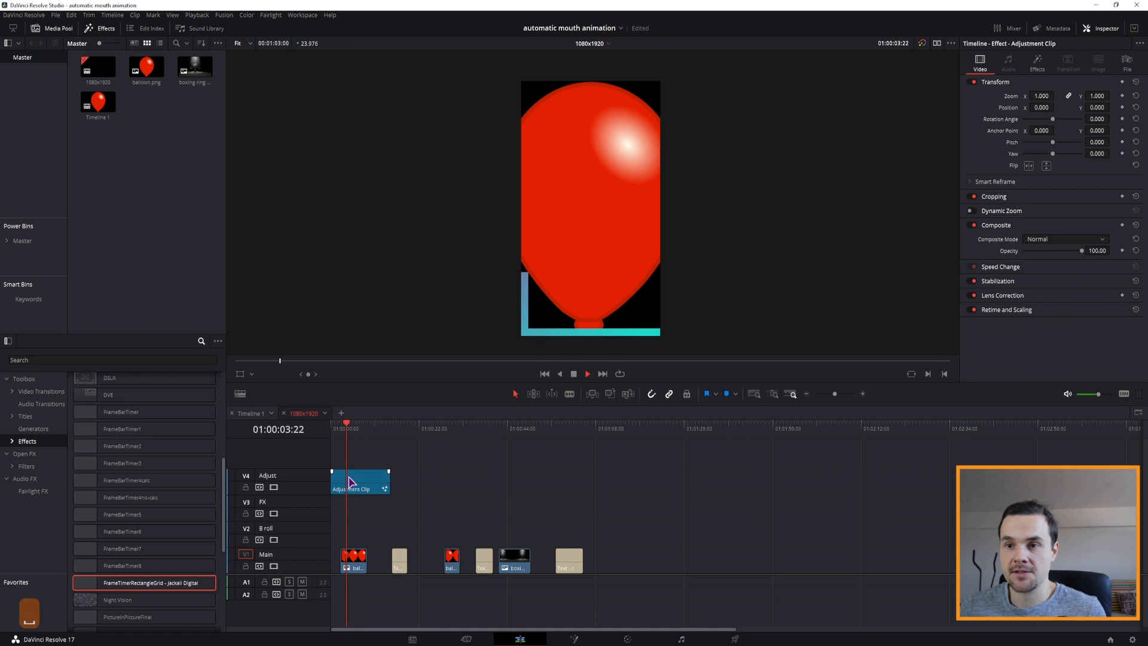
Apply the Night Vision effect to the adjustment clip and play back the result
scroll(149, 568, "down", 4)
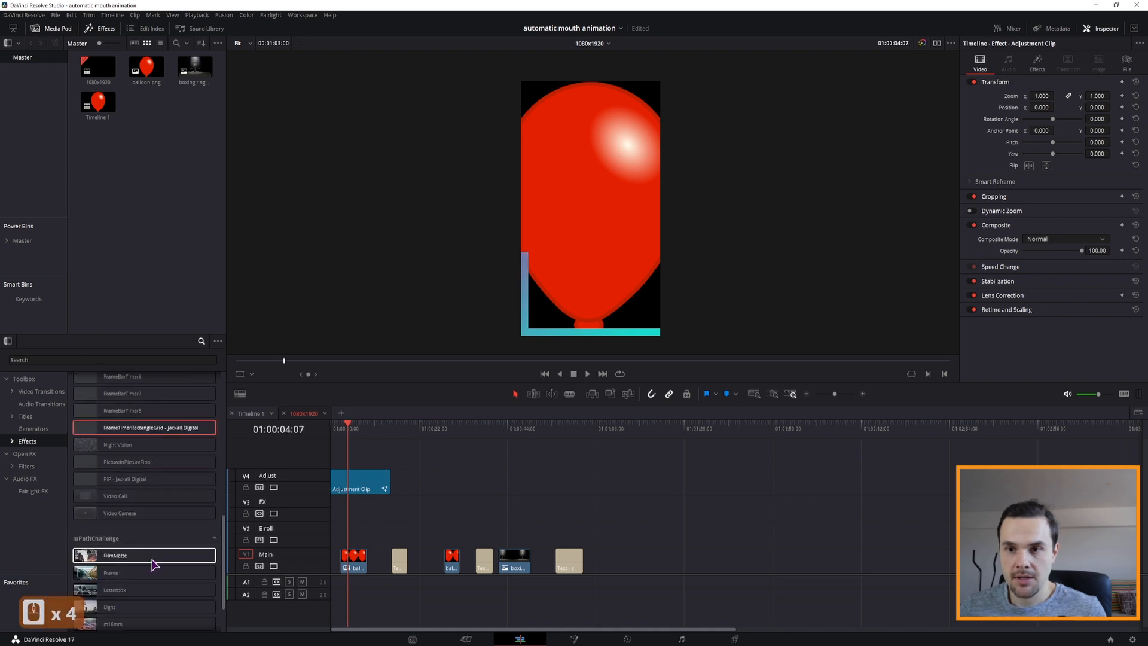
left_click(138, 446)
left_click_drag(138, 447, 366, 481)
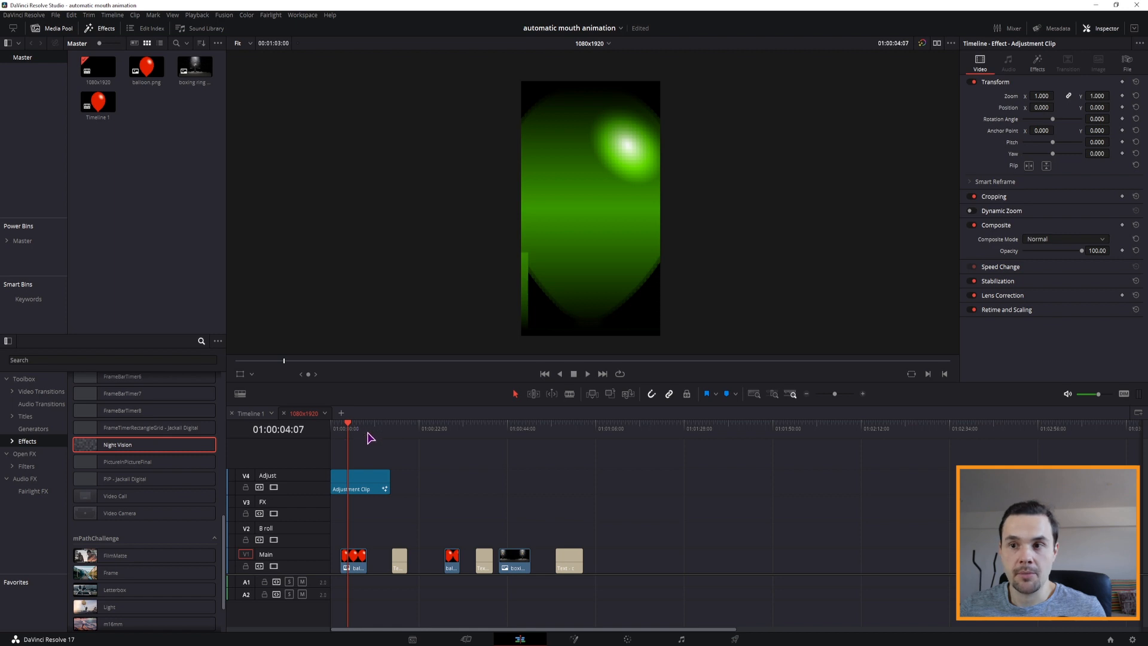
key("space")
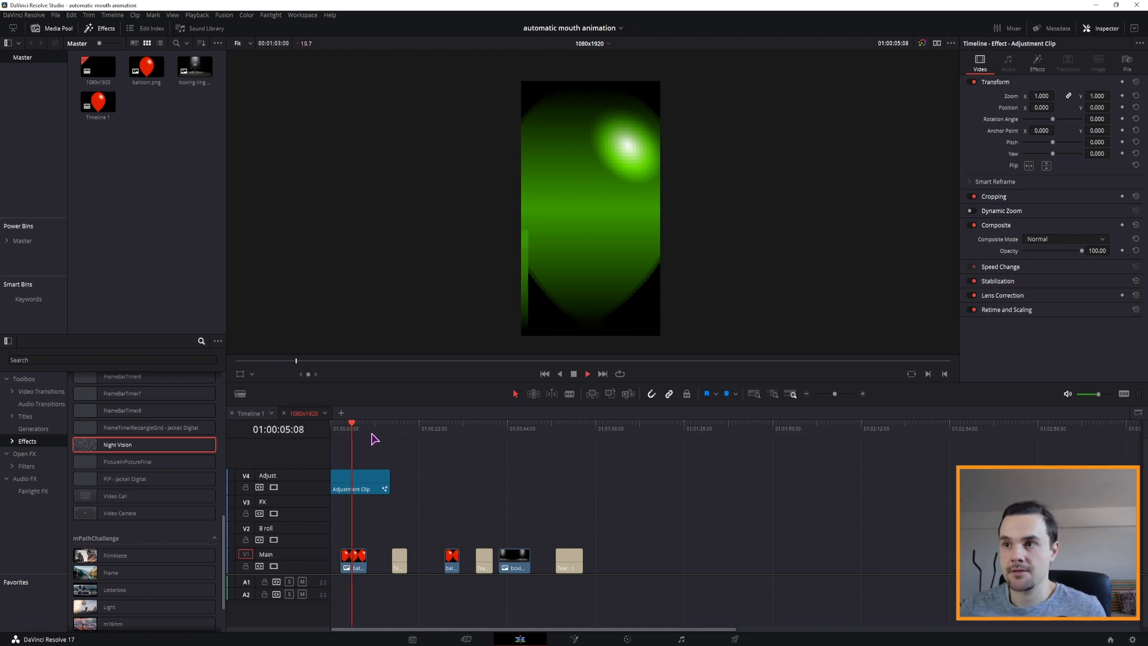